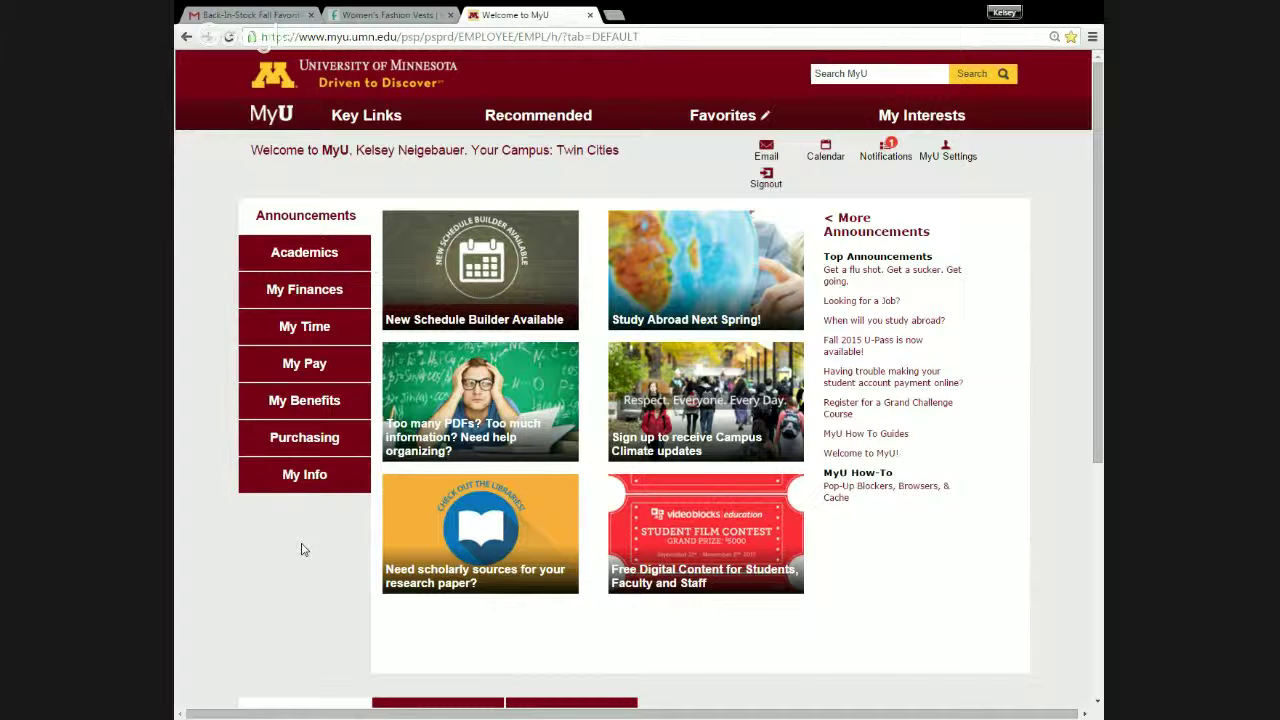
- Open the timesheet submission page from the My Time section
click(319, 334)
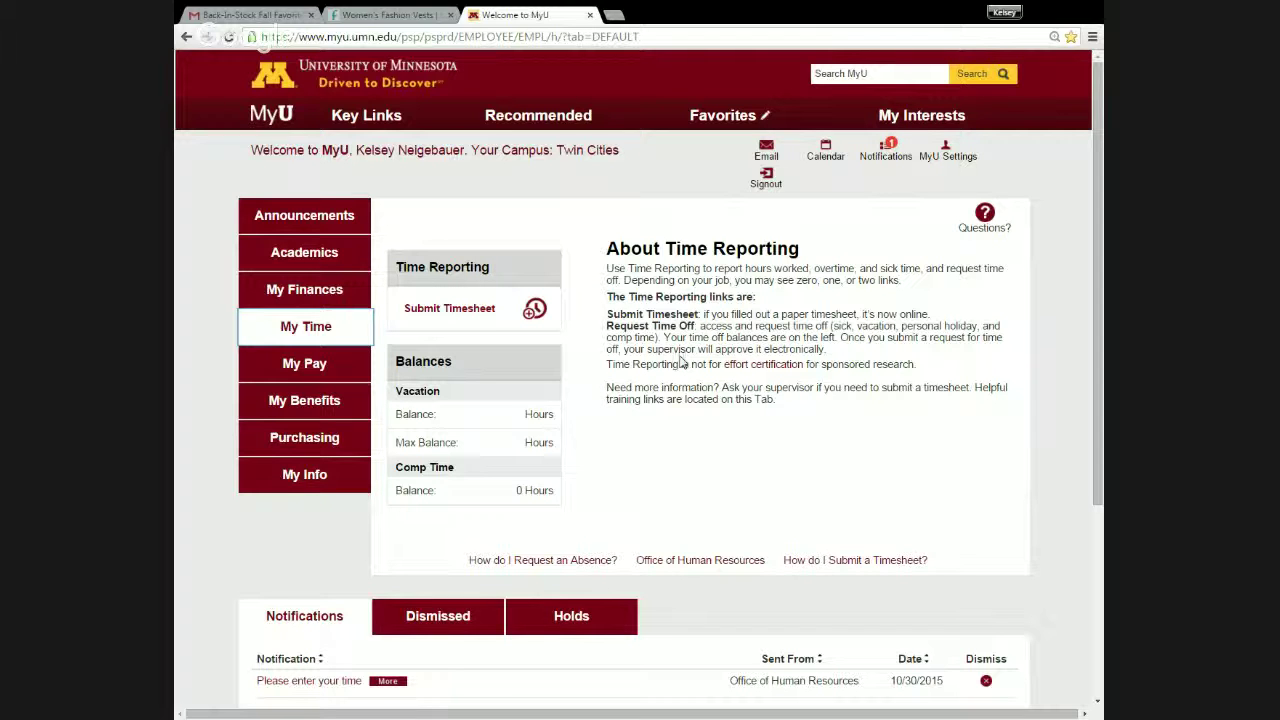
click(484, 308)
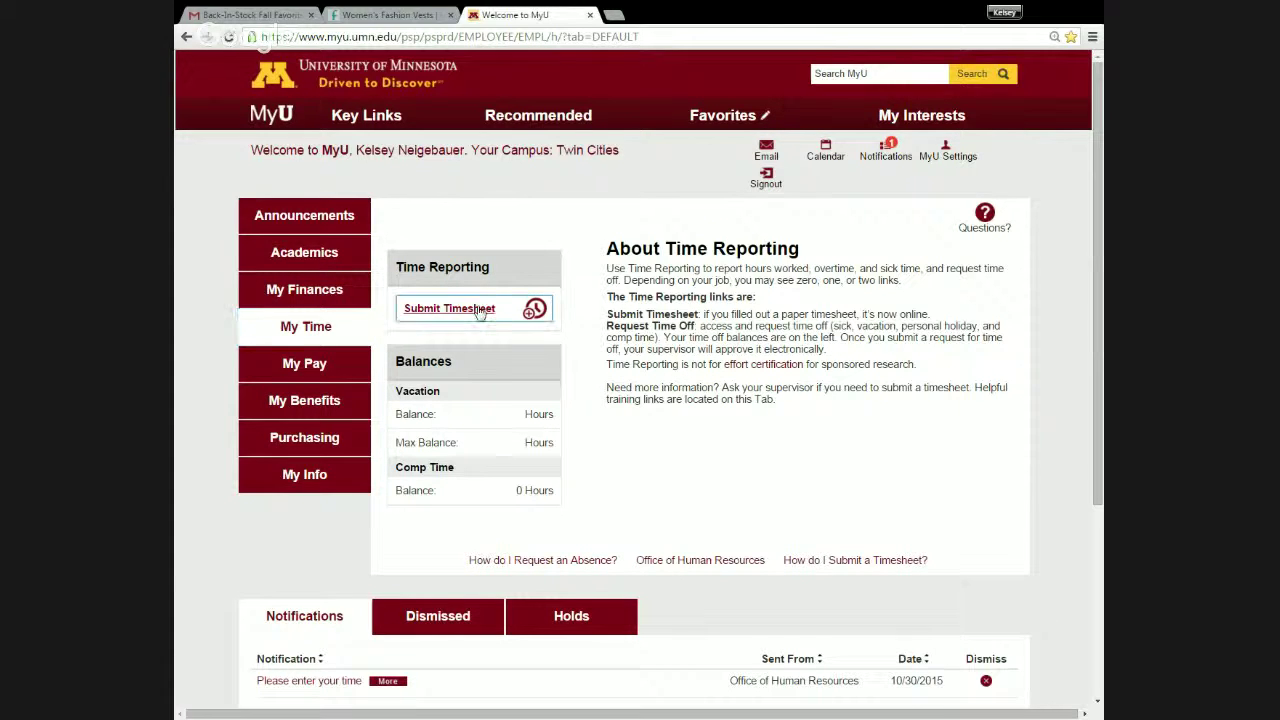
- Enter 9:00am as the first In time for Monday 10/26 and set its time reporting code to 01 Regular Pay
scroll(735, 455, down, 3)
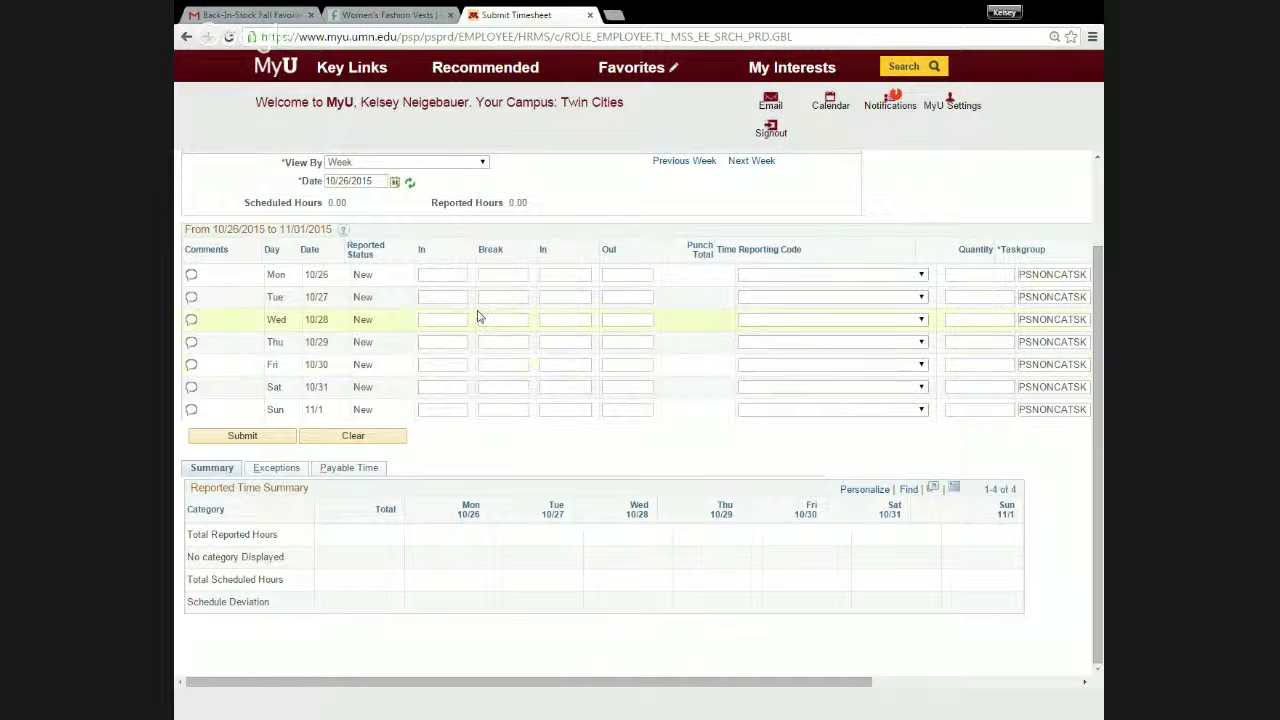
click(458, 276)
text(9)
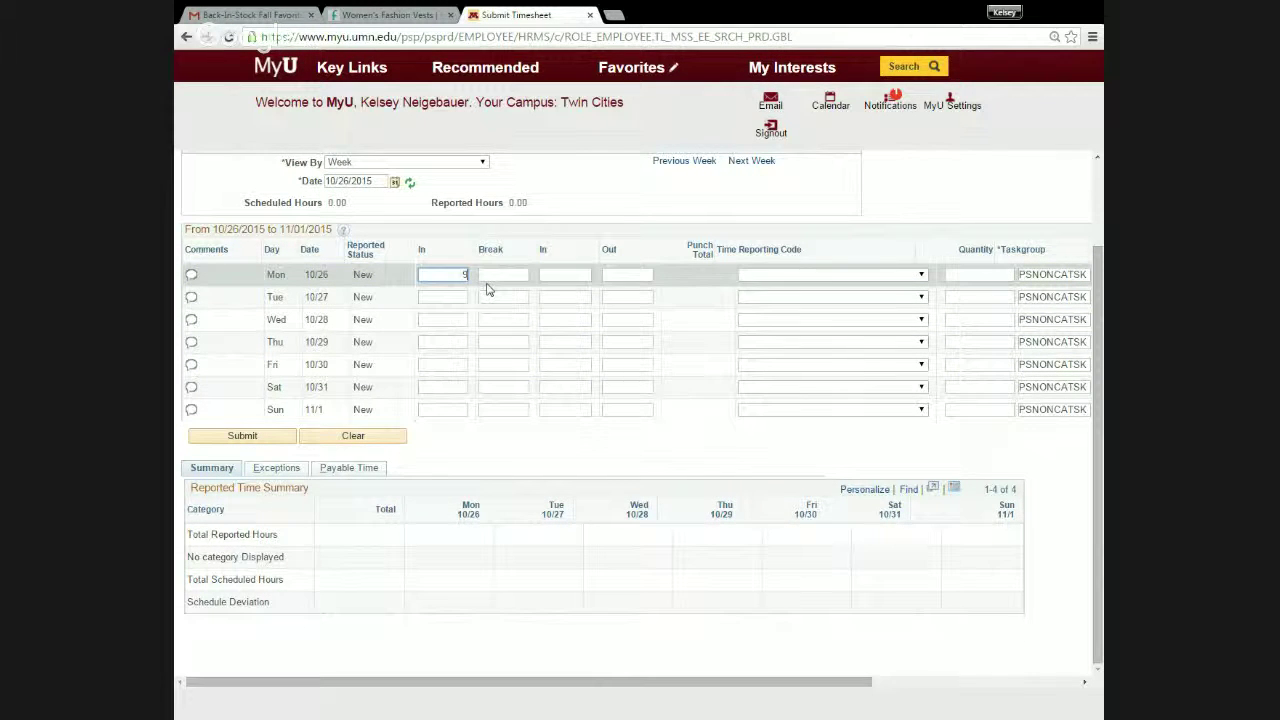
text(:00am)
click(837, 280)
click(837, 300)
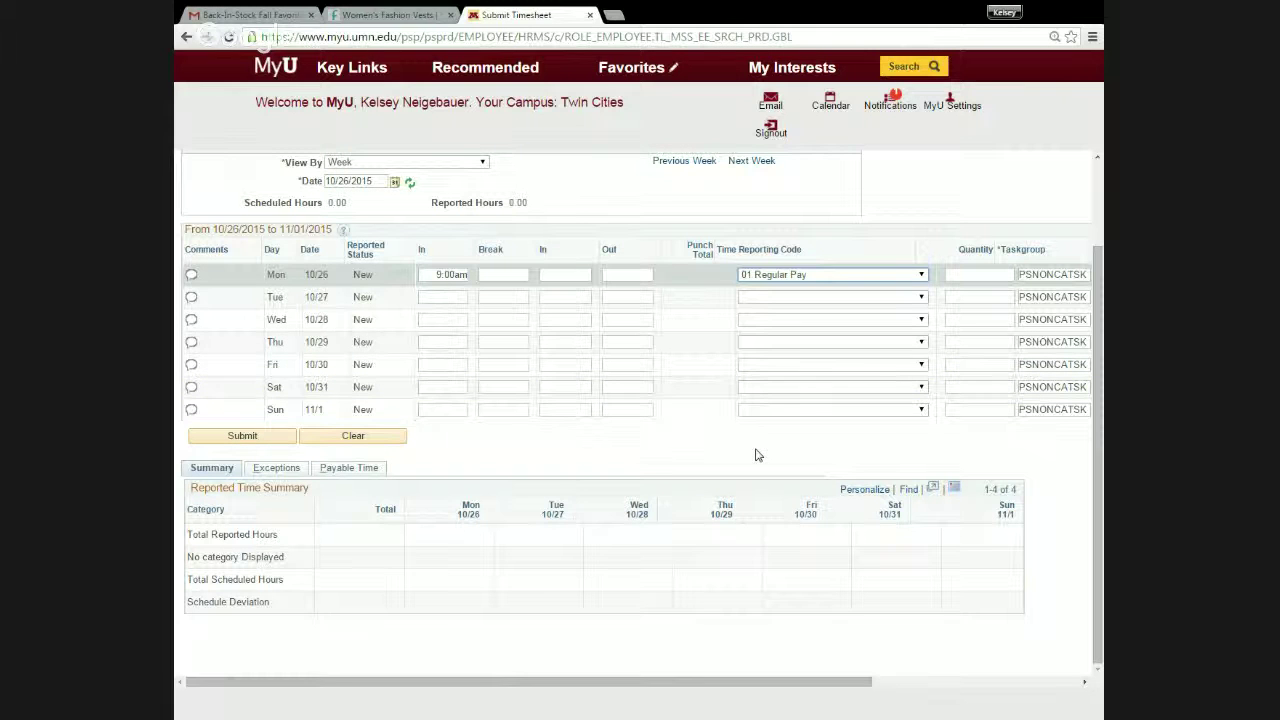
- Submit the timesheet with Monday's clock-in, accept the time card certification, and return to the timesheet
click(277, 441)
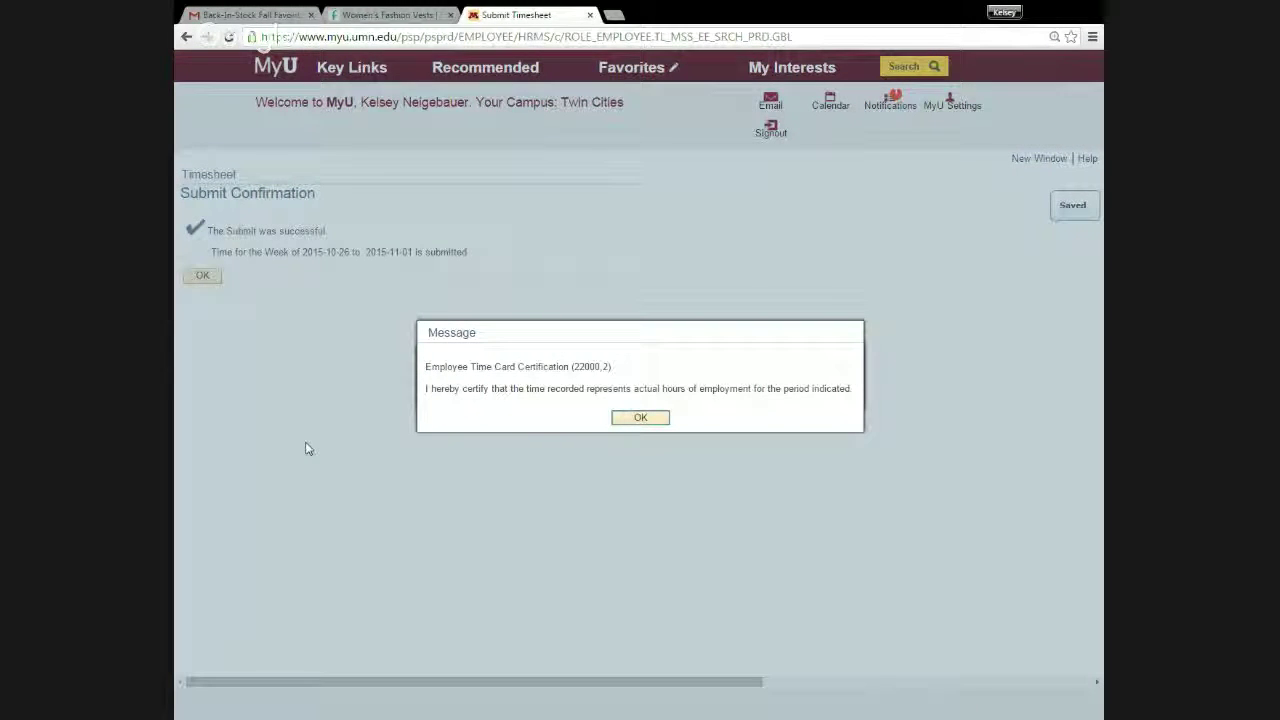
click(640, 418)
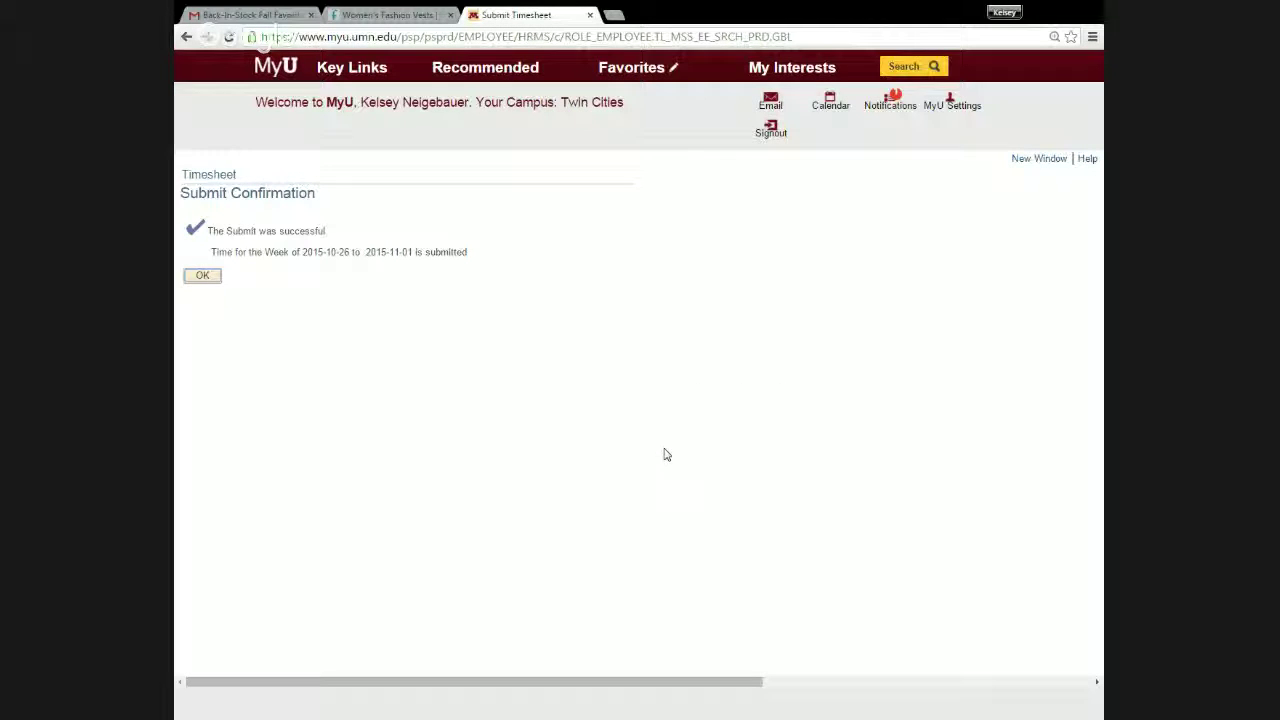
click(203, 278)
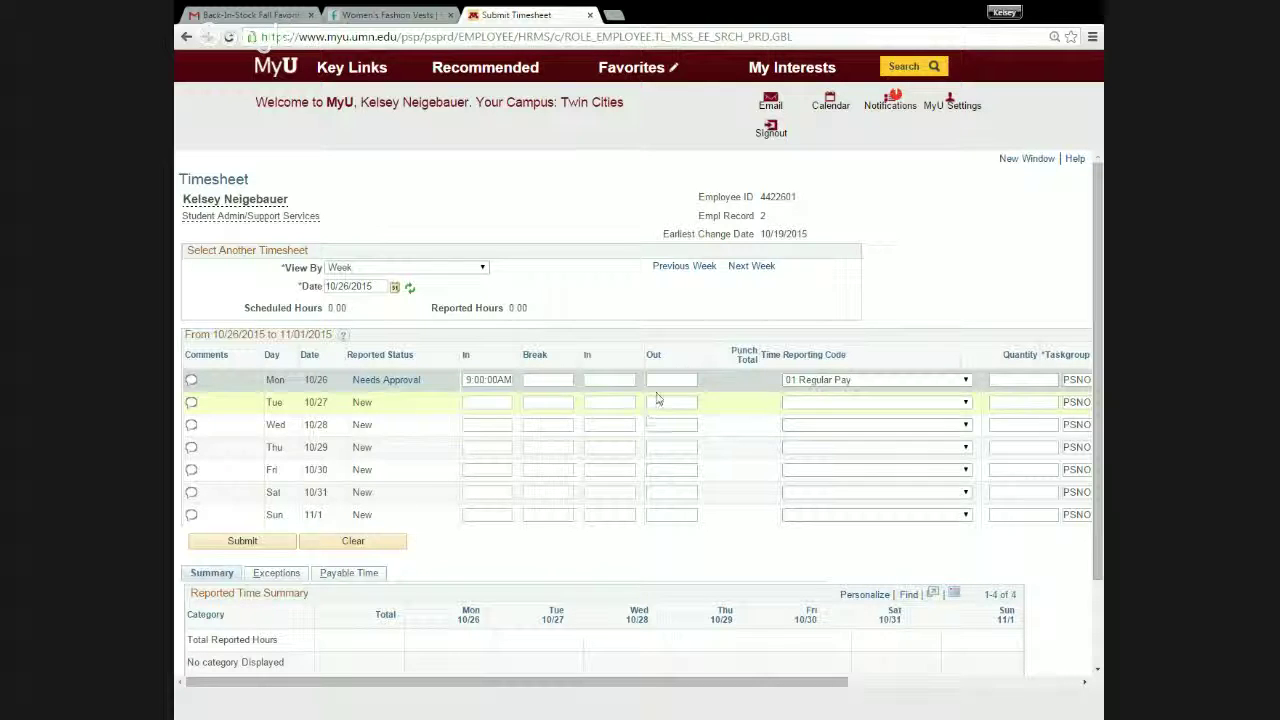
- Enter 1:00pm as Monday 10/26's Out time and submit the timesheet, accepting the certification
click(670, 380)
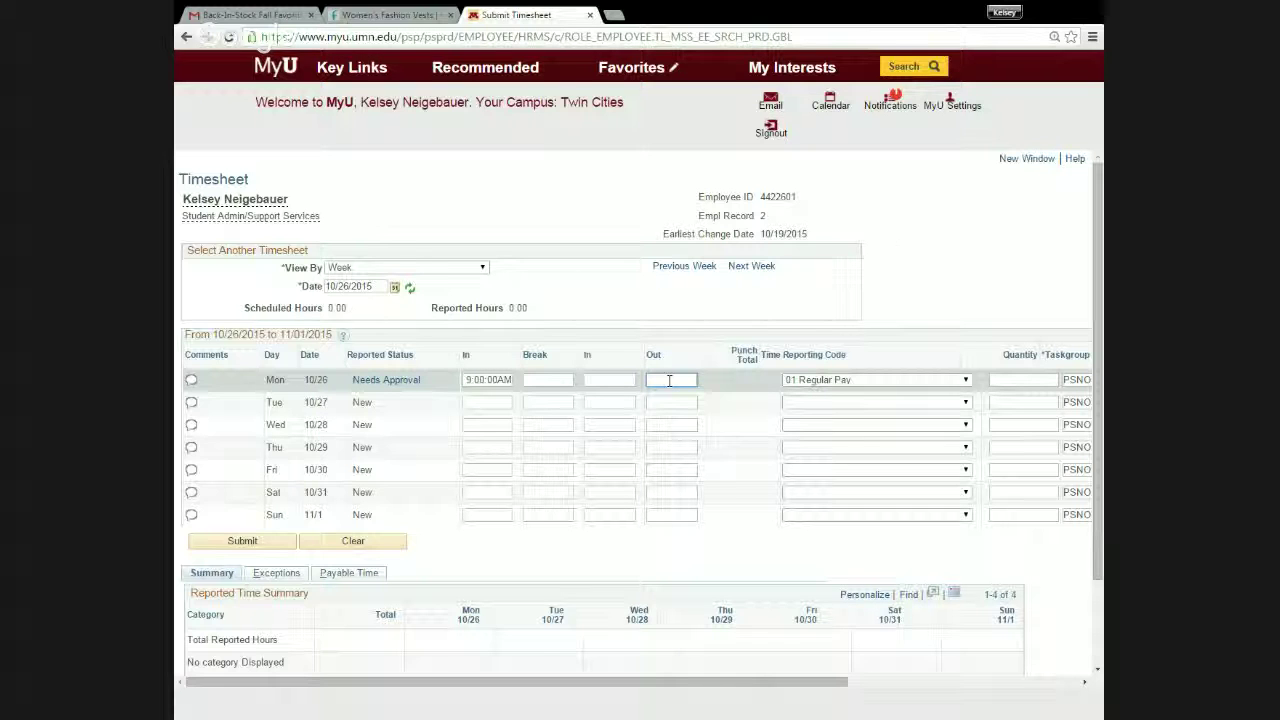
text(1:00pm)
click(268, 546)
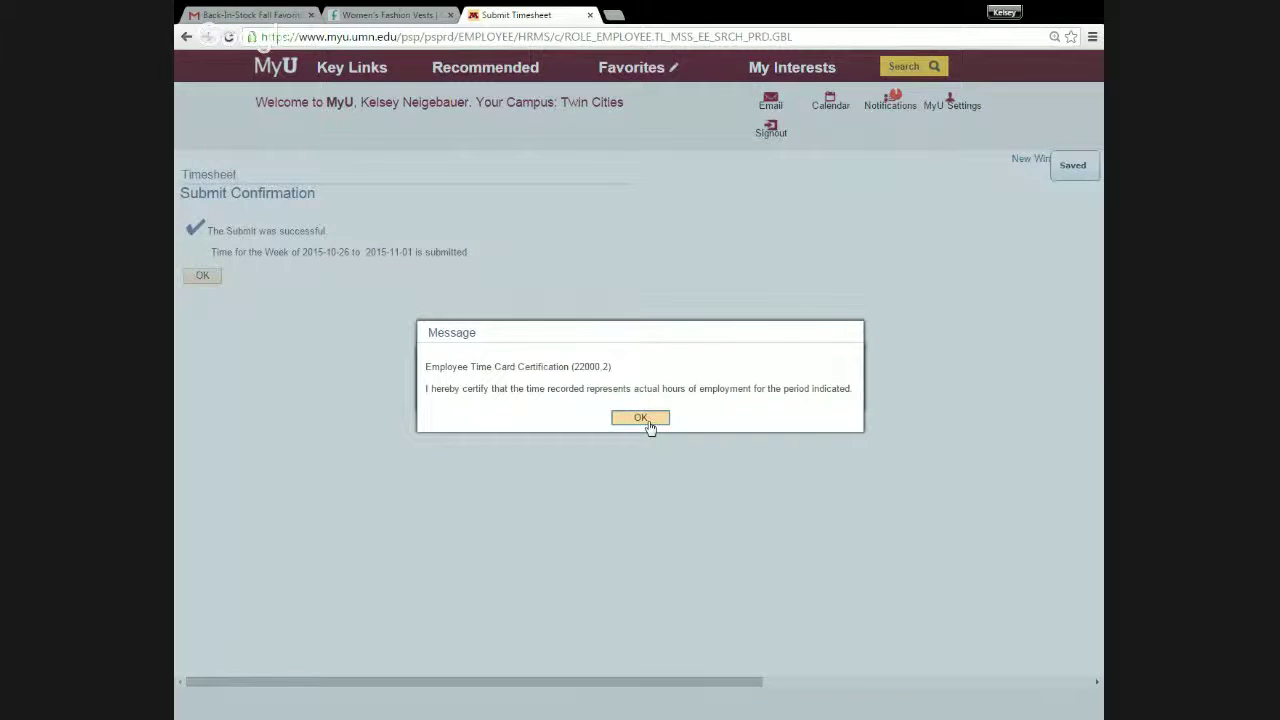
click(647, 419)
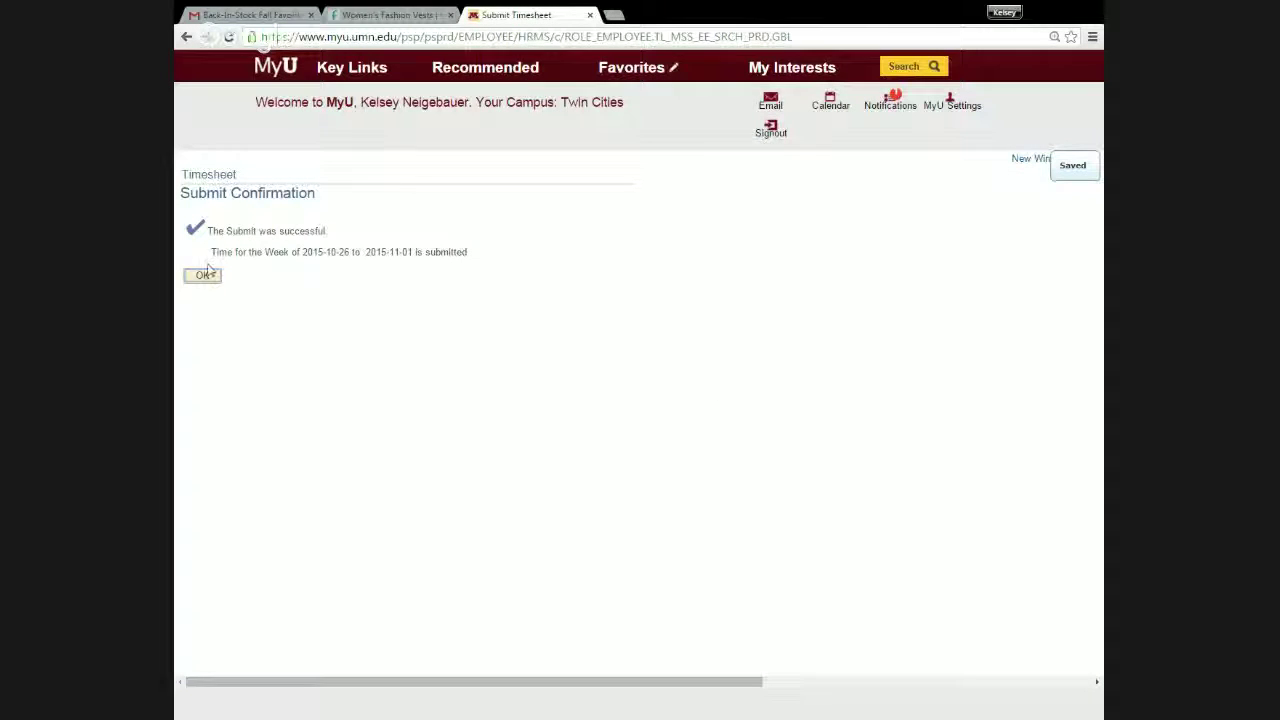
click(204, 274)
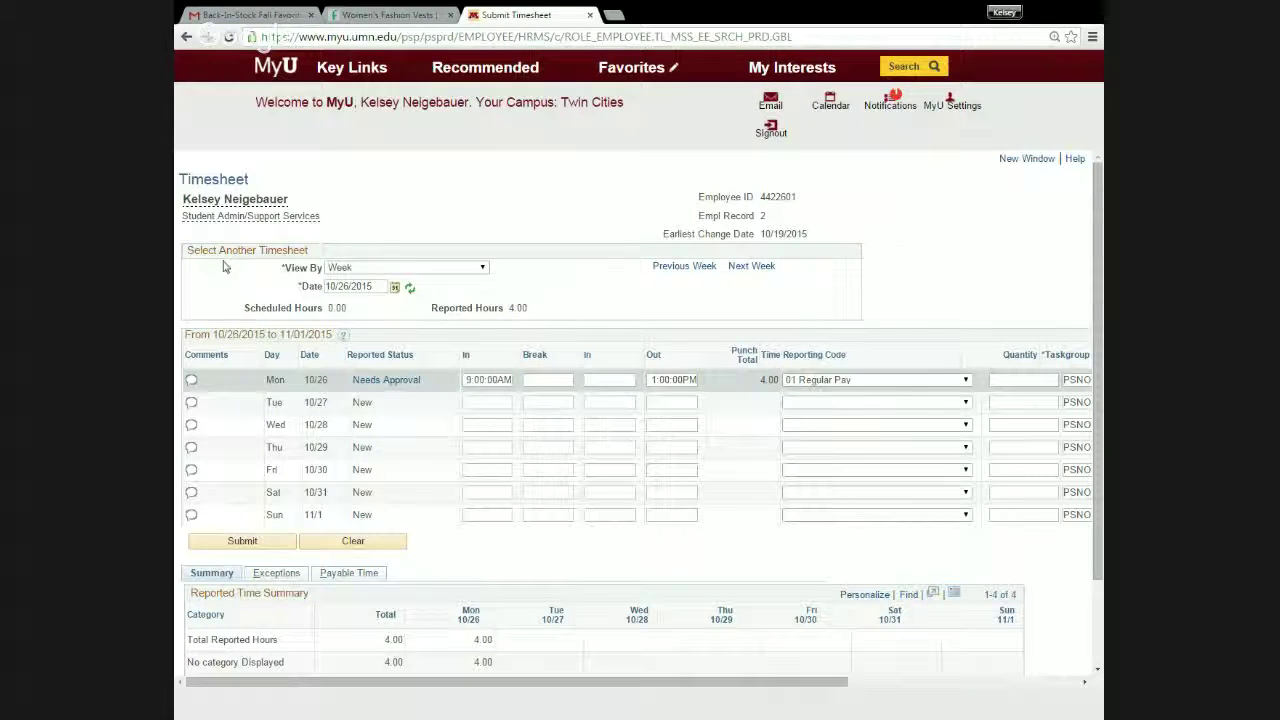
- Record a break on Monday 10/26 with Break at 11:30am and the second In time at 12:00pm
click(553, 383)
text(11:30)
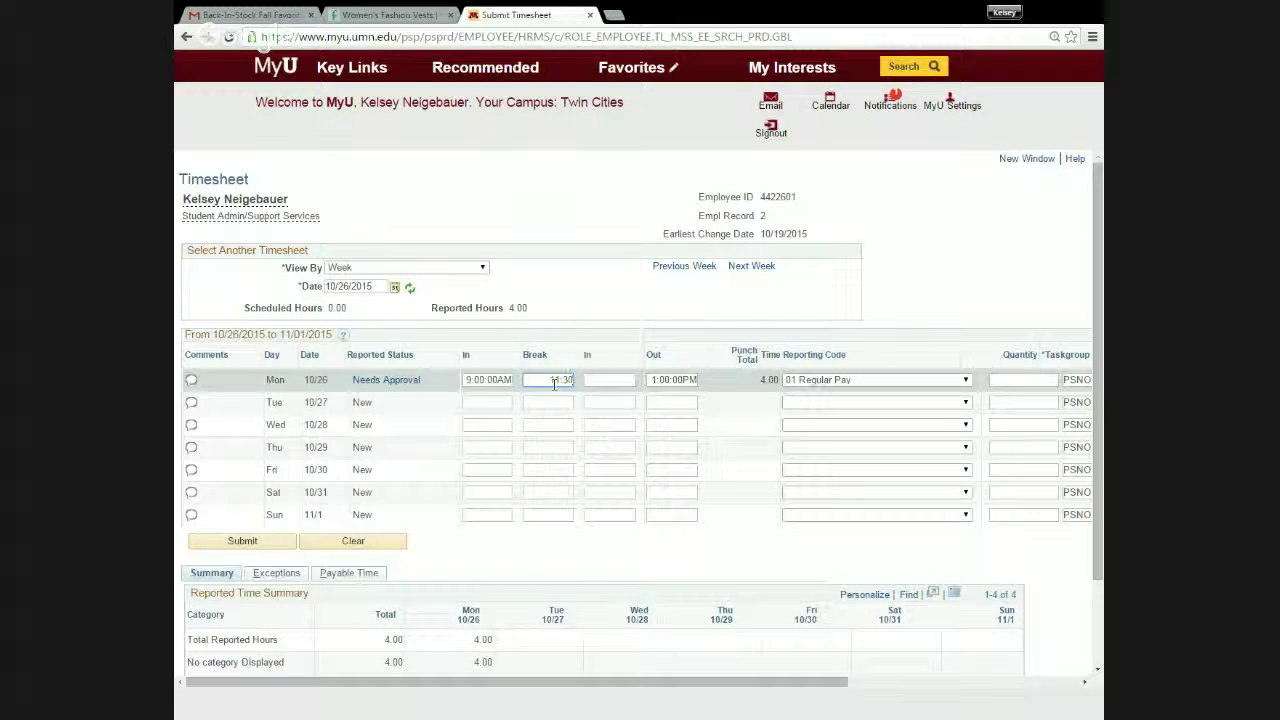
text(am)
click(618, 381)
text(12)
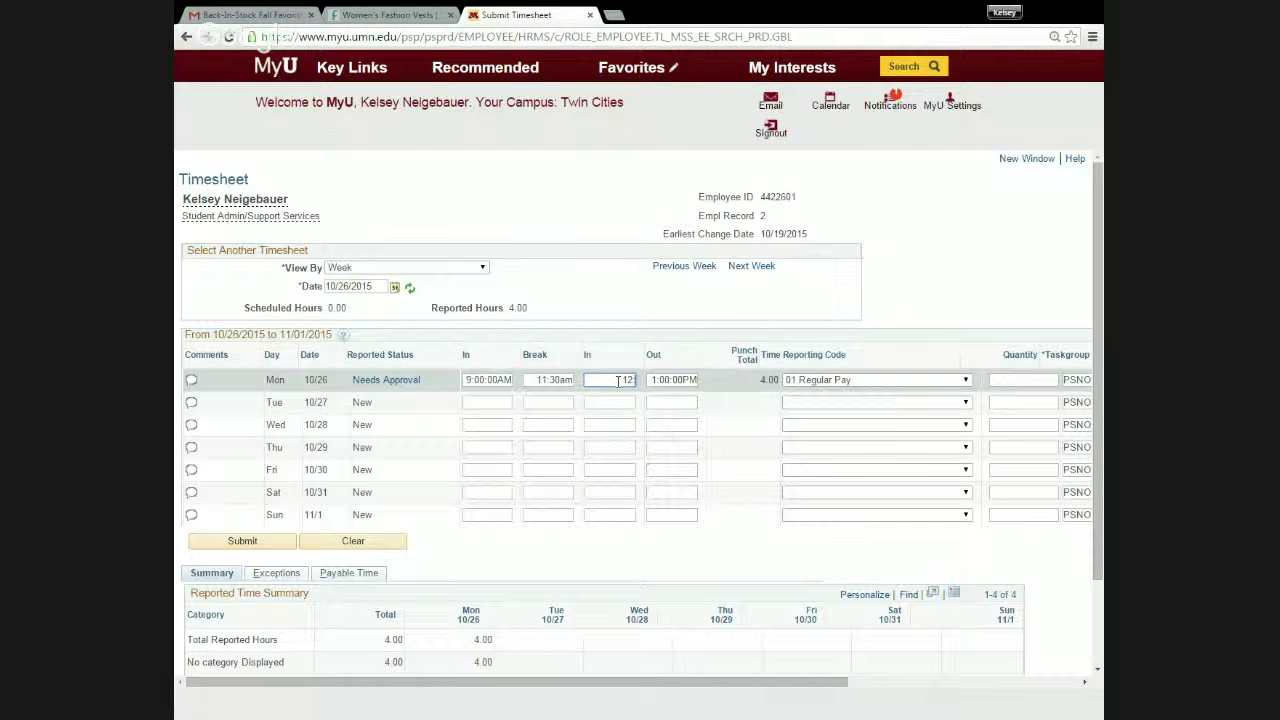
text(:00pm)
- Submit the timesheet with Monday's break, accept the certification, and return to the timesheet
click(229, 540)
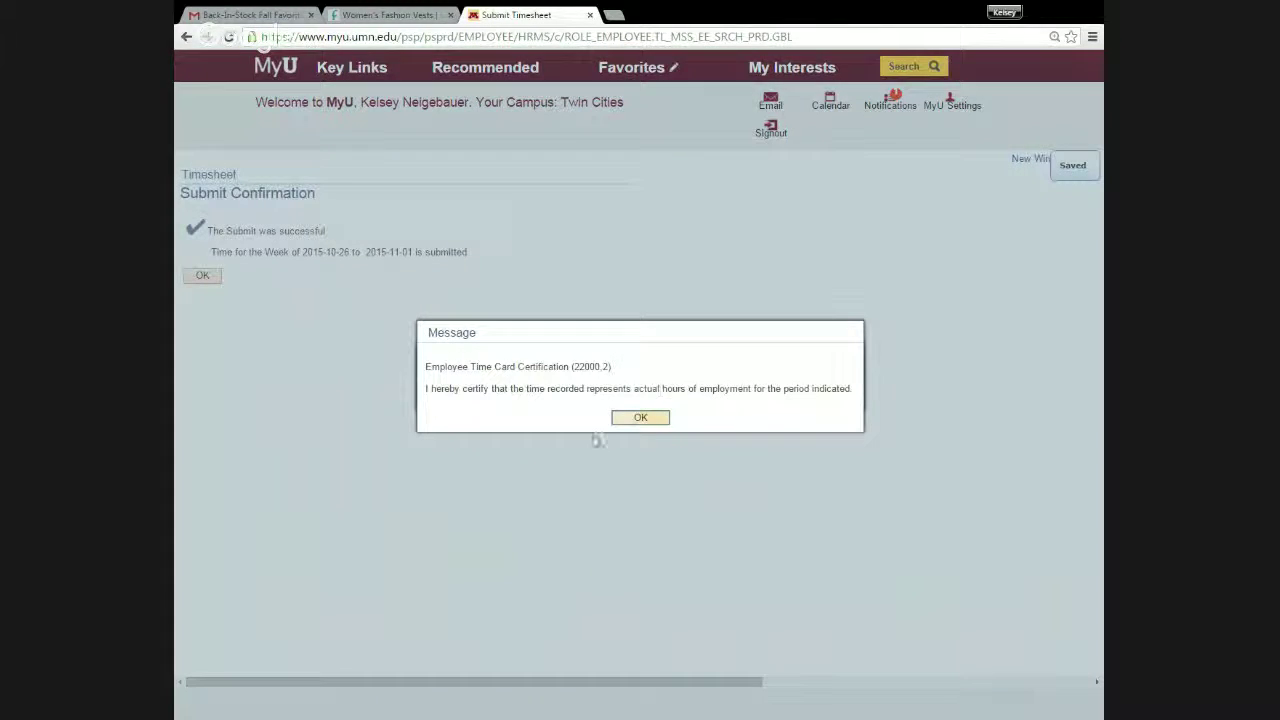
click(621, 421)
click(200, 276)
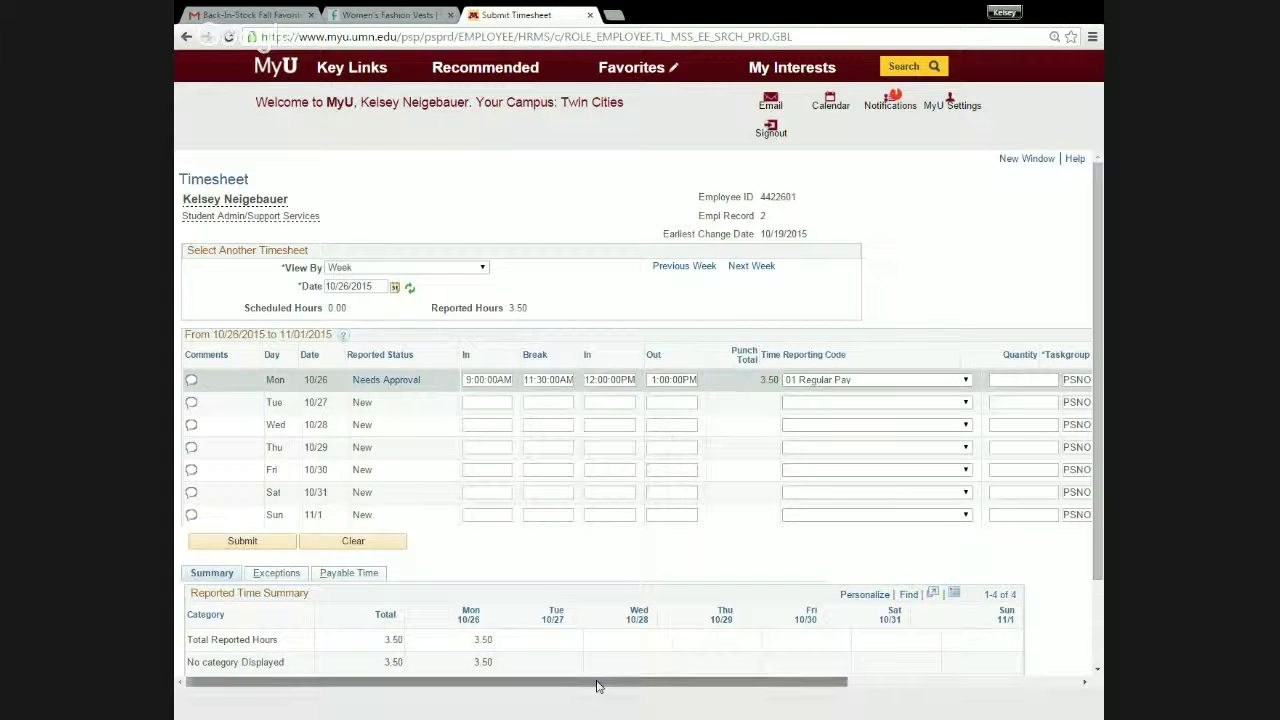
- Add a second time entry row for Monday 10/26
drag(597, 683, 842, 676)
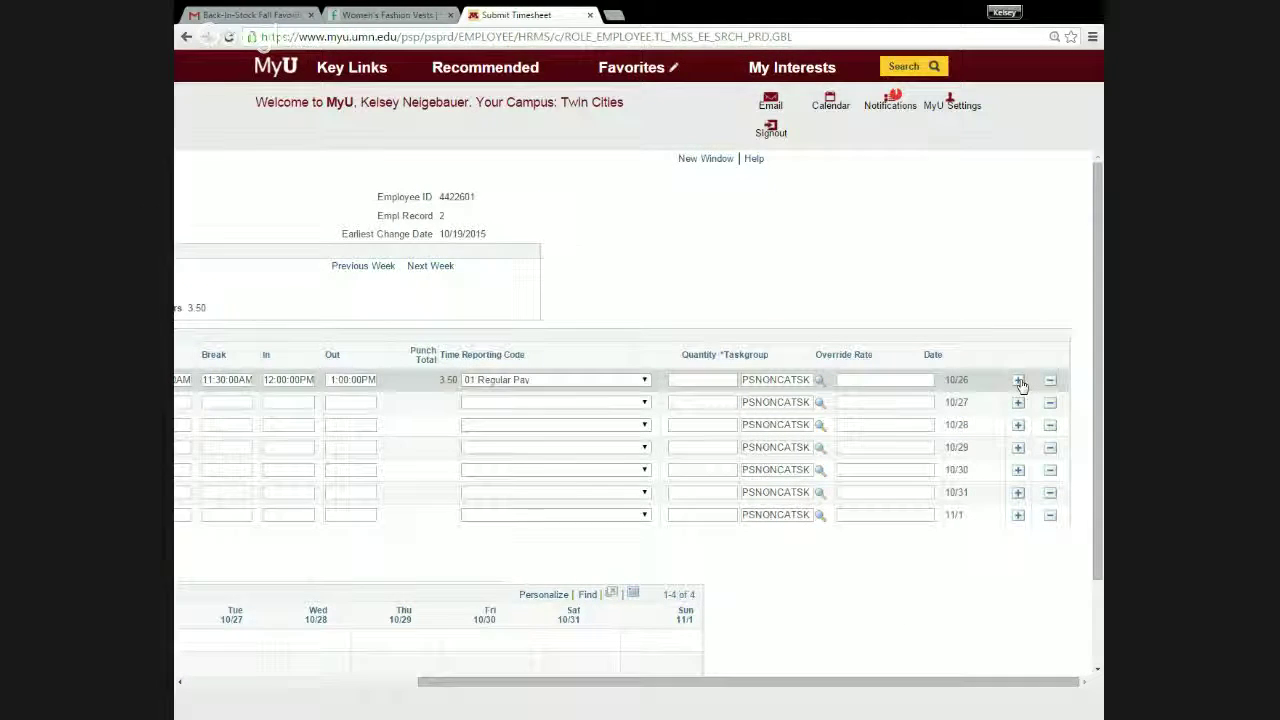
click(1018, 380)
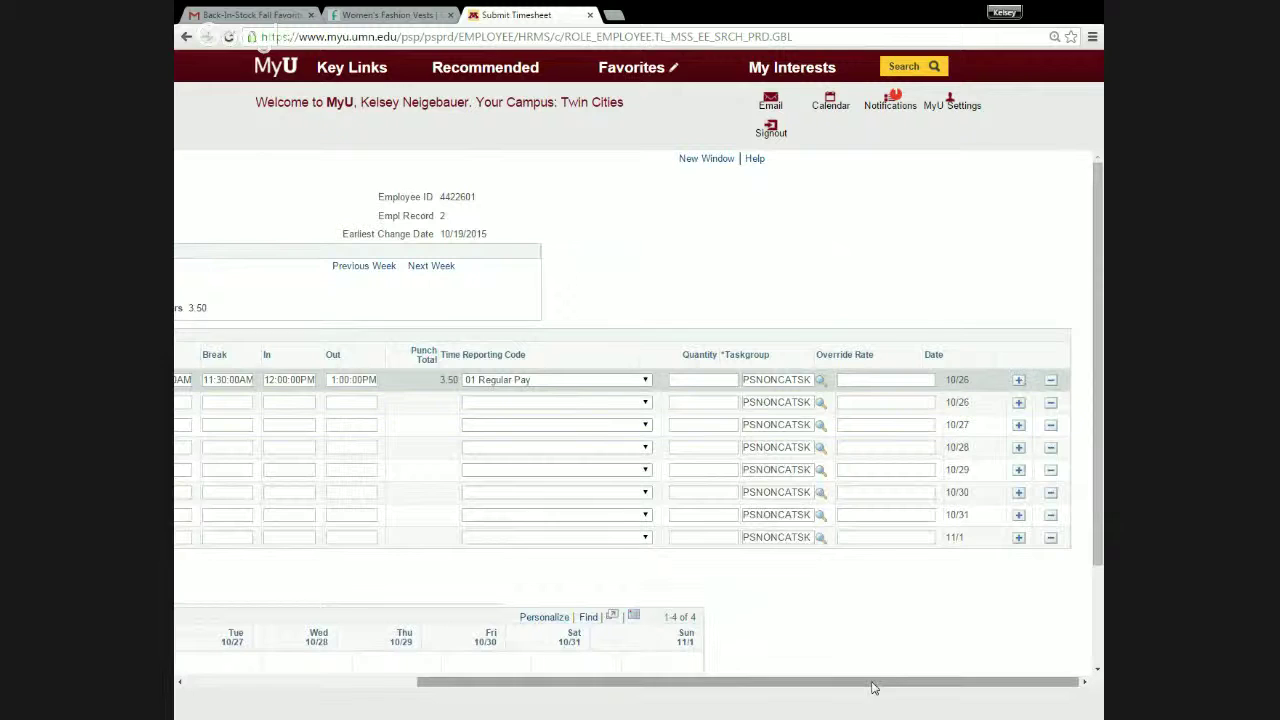
drag(874, 686, 587, 676)
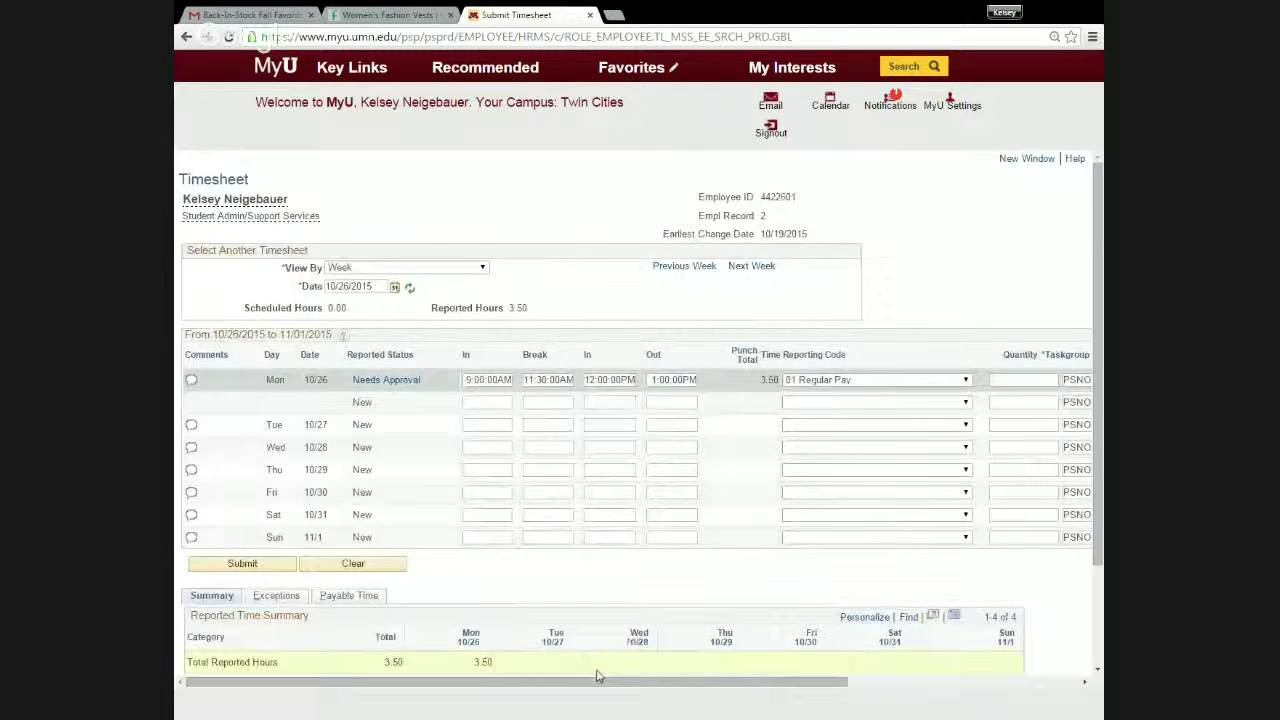
- Fill the second Monday row with In 3:30pm, Out 6:00pm and time reporting code 01 Regular Pay
click(496, 403)
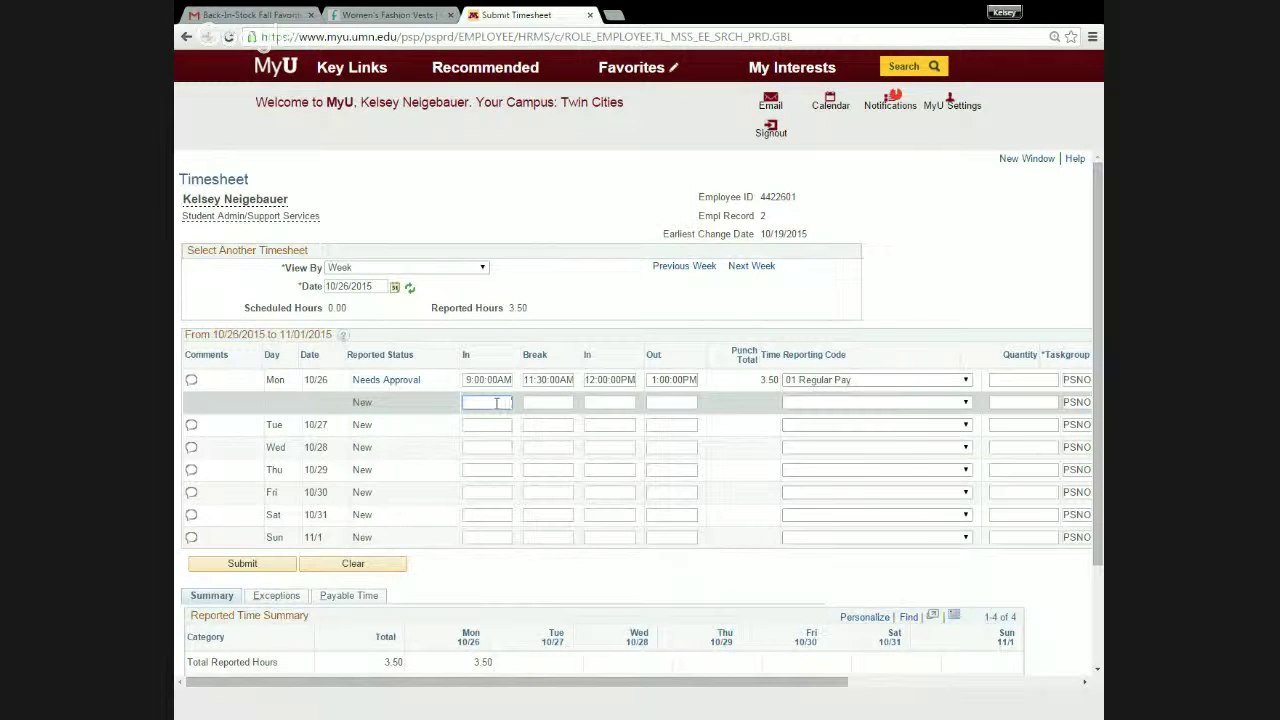
text(3:30pm)
click(672, 402)
text(5:00)
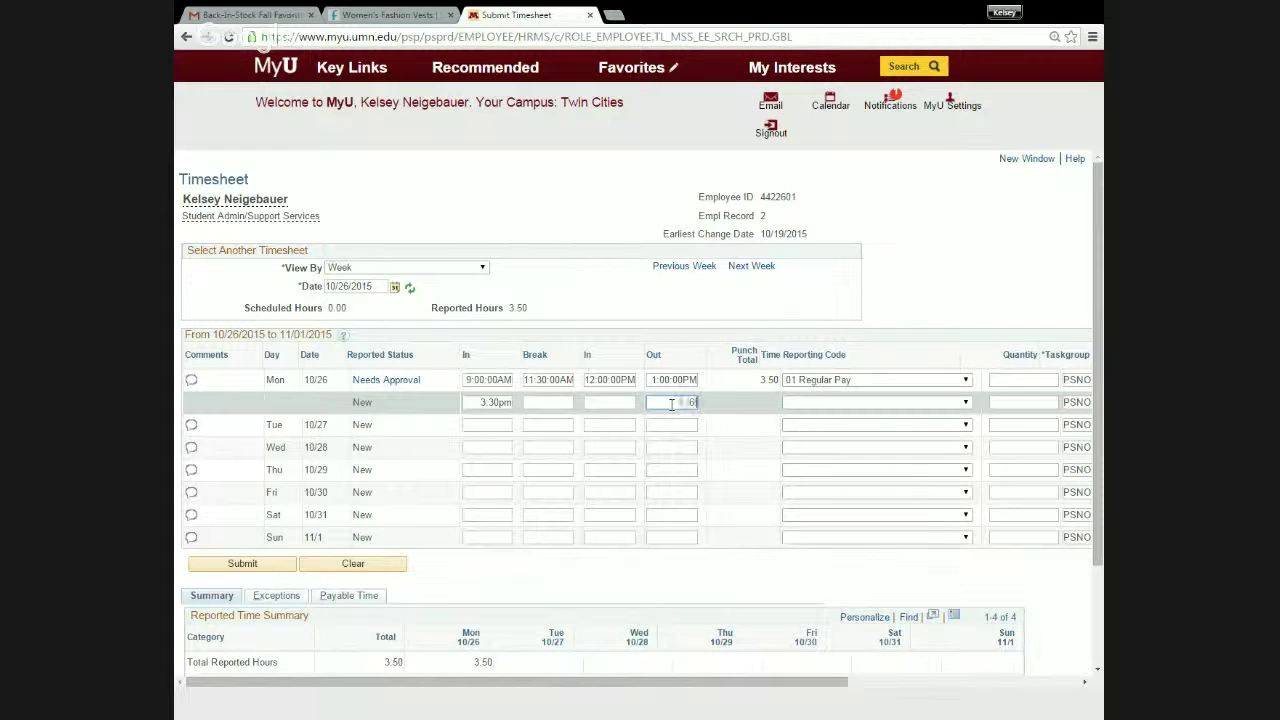
text(pm)
click(866, 404)
click(866, 404)
click(860, 430)
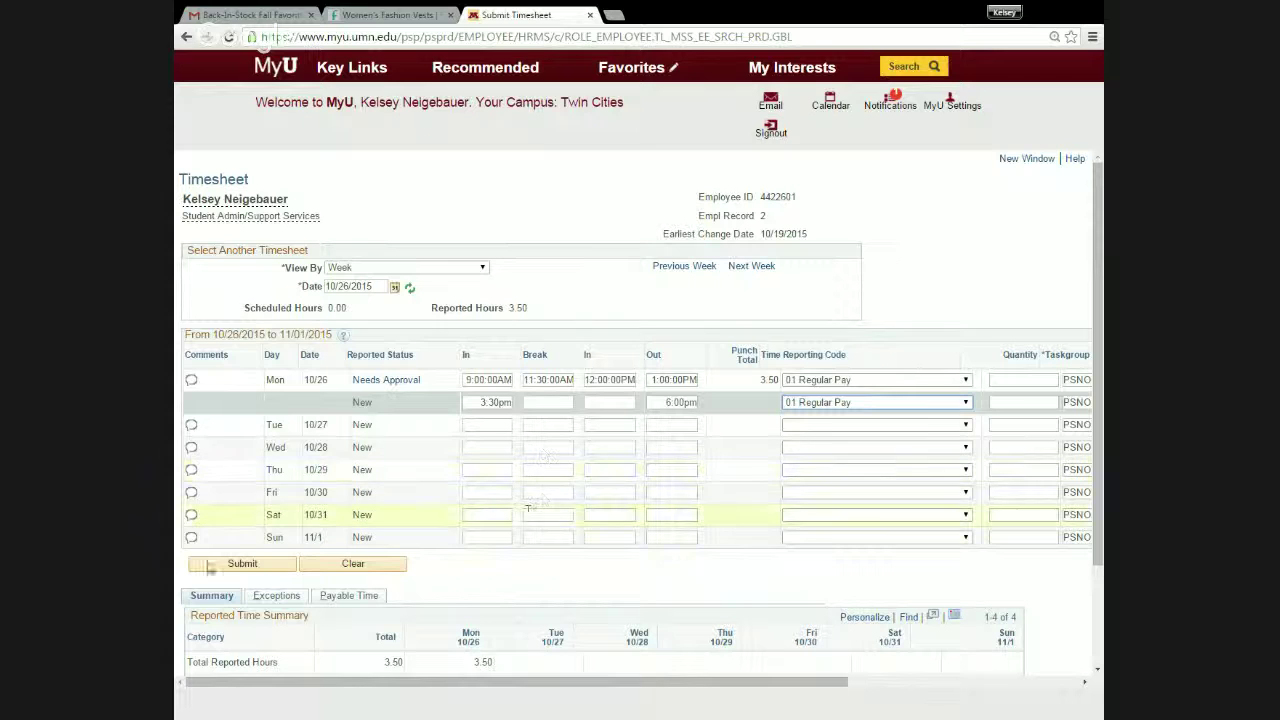
- Submit the timesheet with Monday's second shift, accept the certification, and return to the timesheet
click(256, 566)
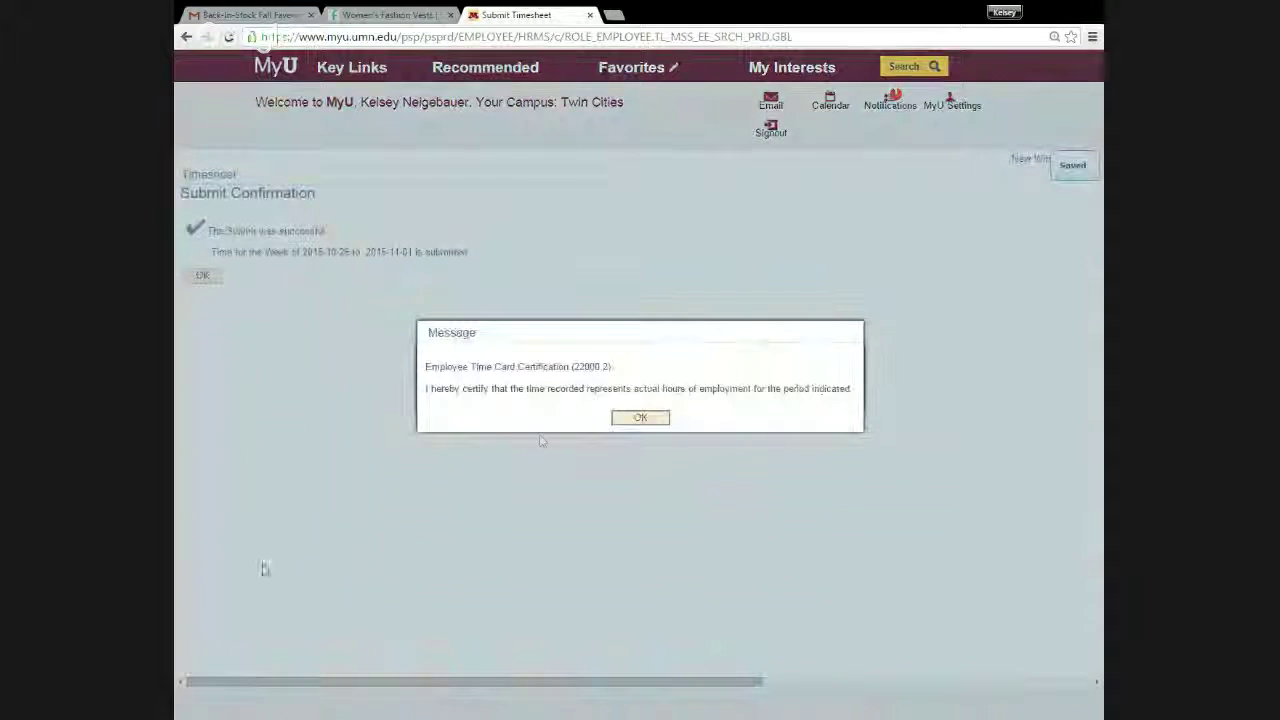
click(640, 418)
click(202, 275)
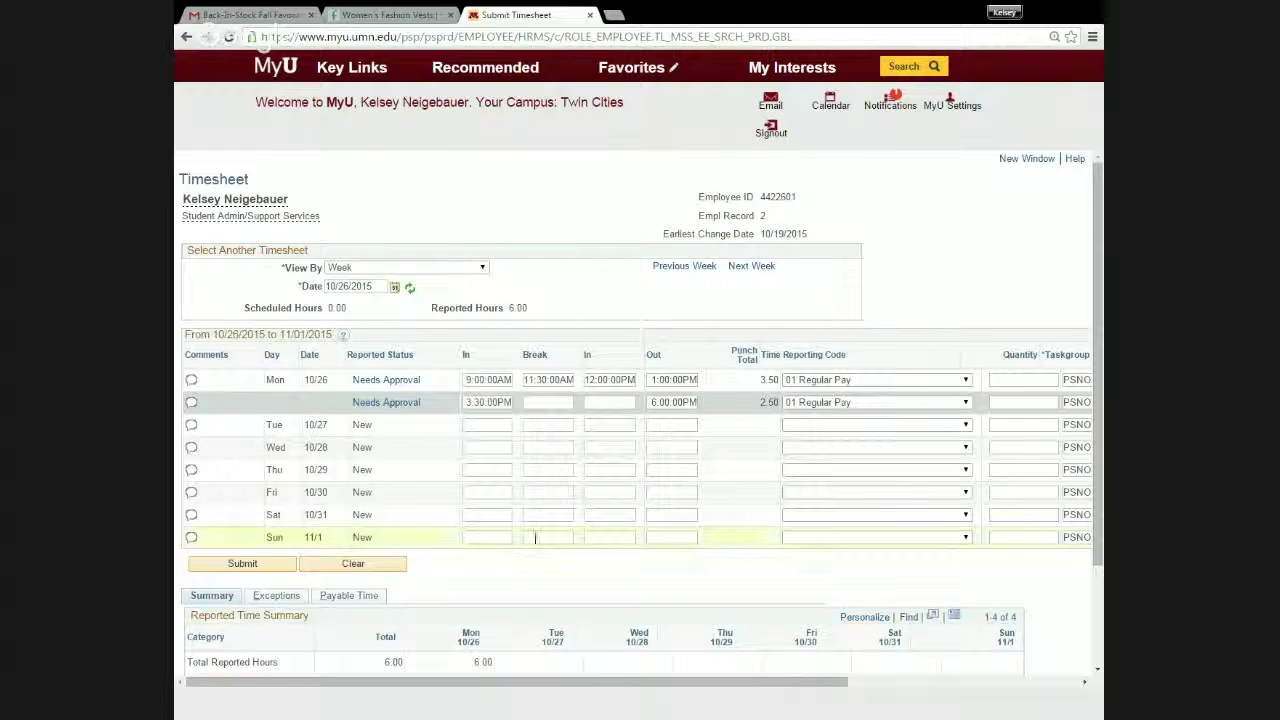
- Enter 9:50pm as the first In time for Thursday 10/29 with time reporting code 01 Regular Pay
click(476, 468)
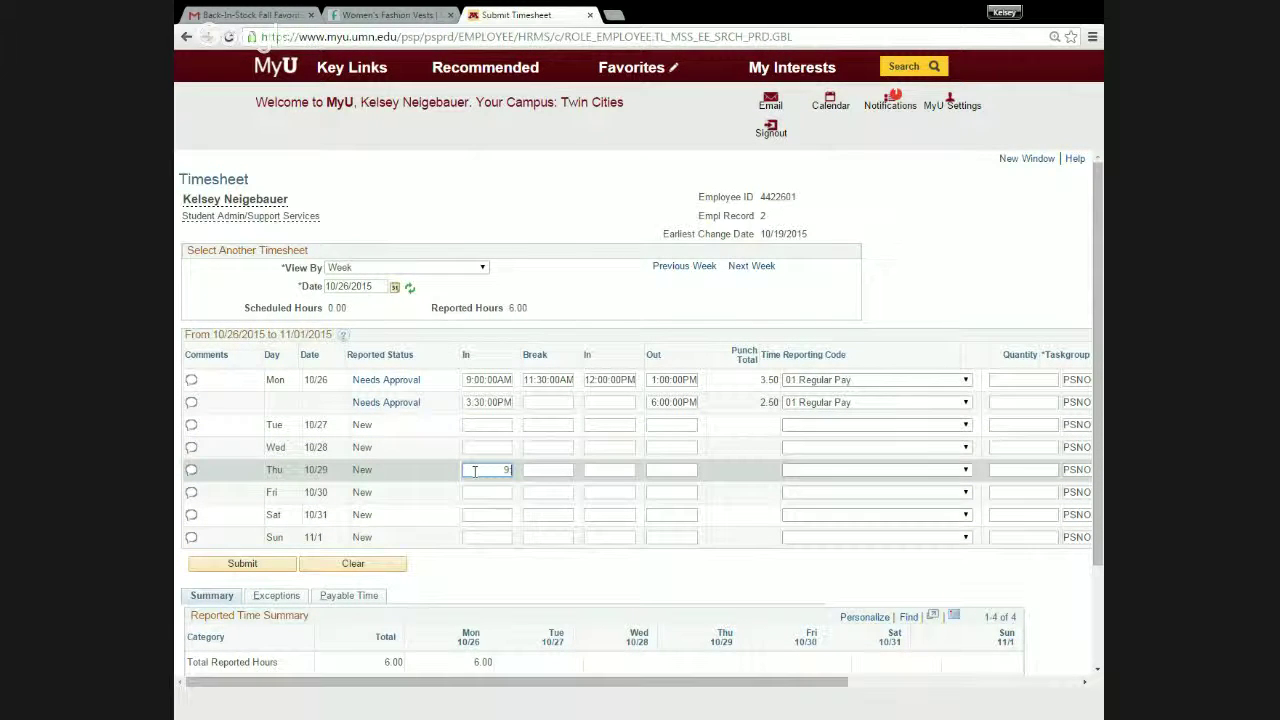
text(9:50pm)
click(870, 472)
click(871, 494)
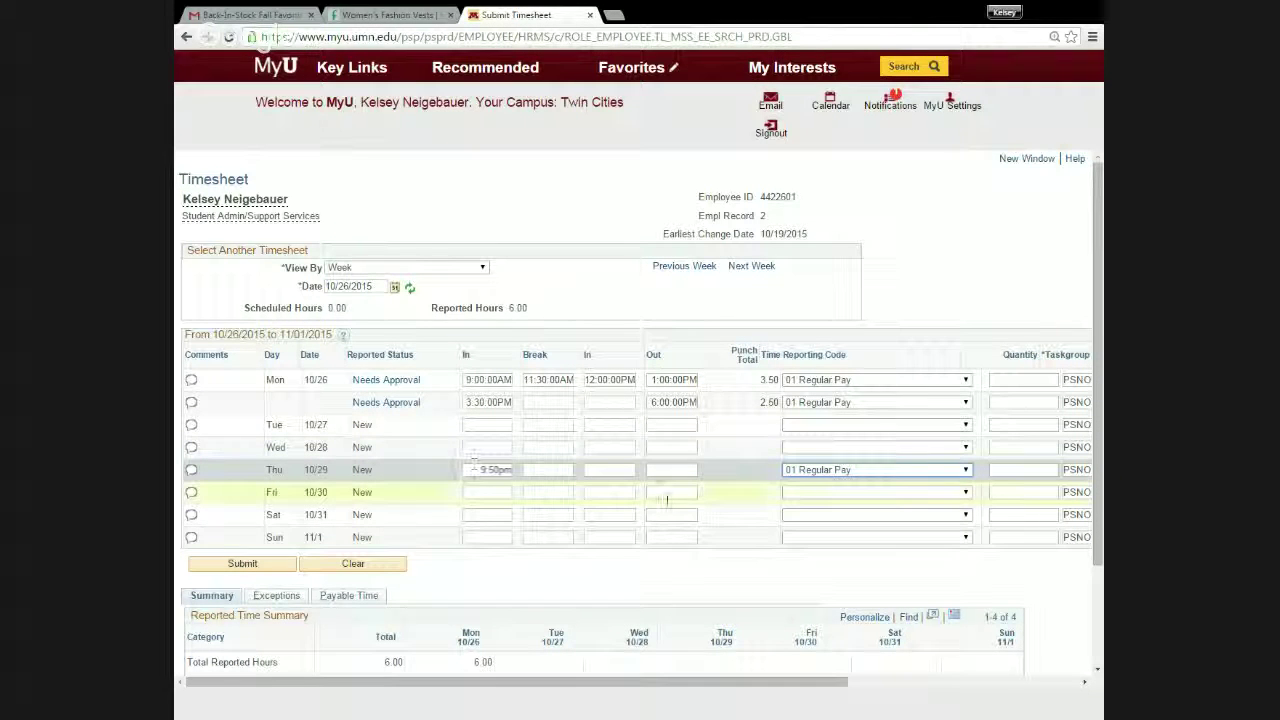
- Enter 12:03am as the Out time for Friday 10/30 with time reporting code 01 Regular Pay
click(676, 491)
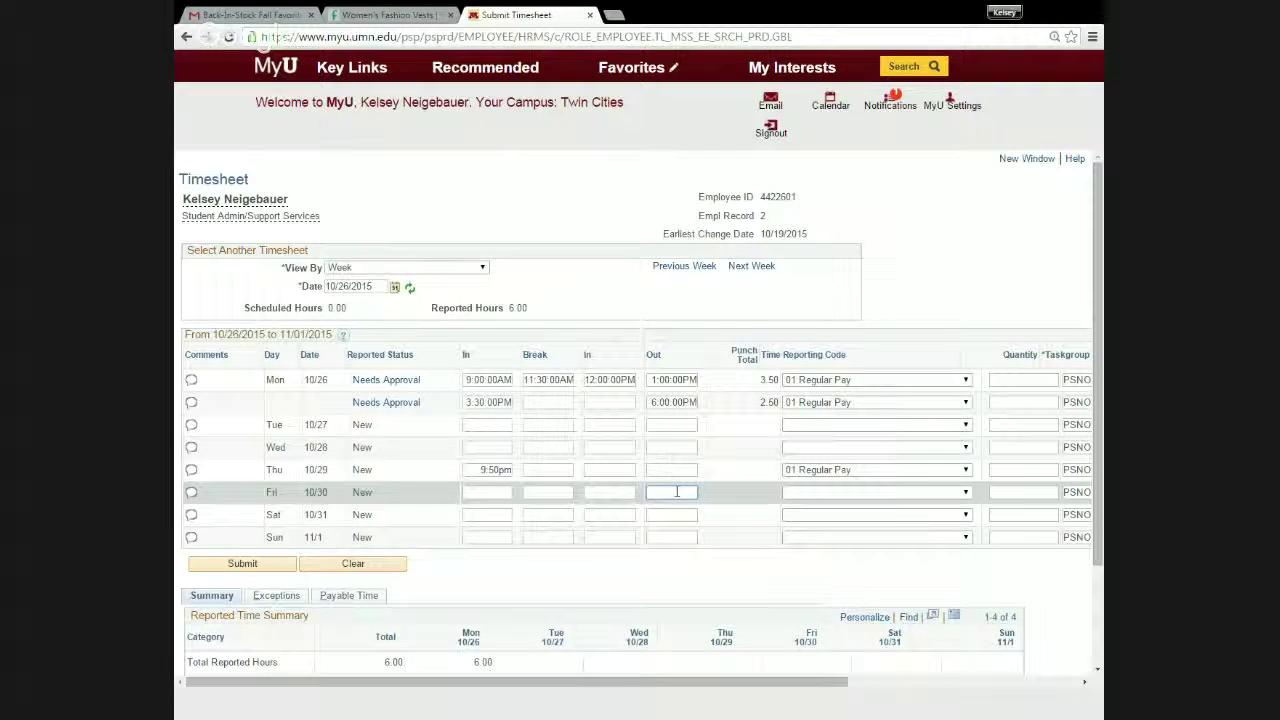
text(12)
text(:30)
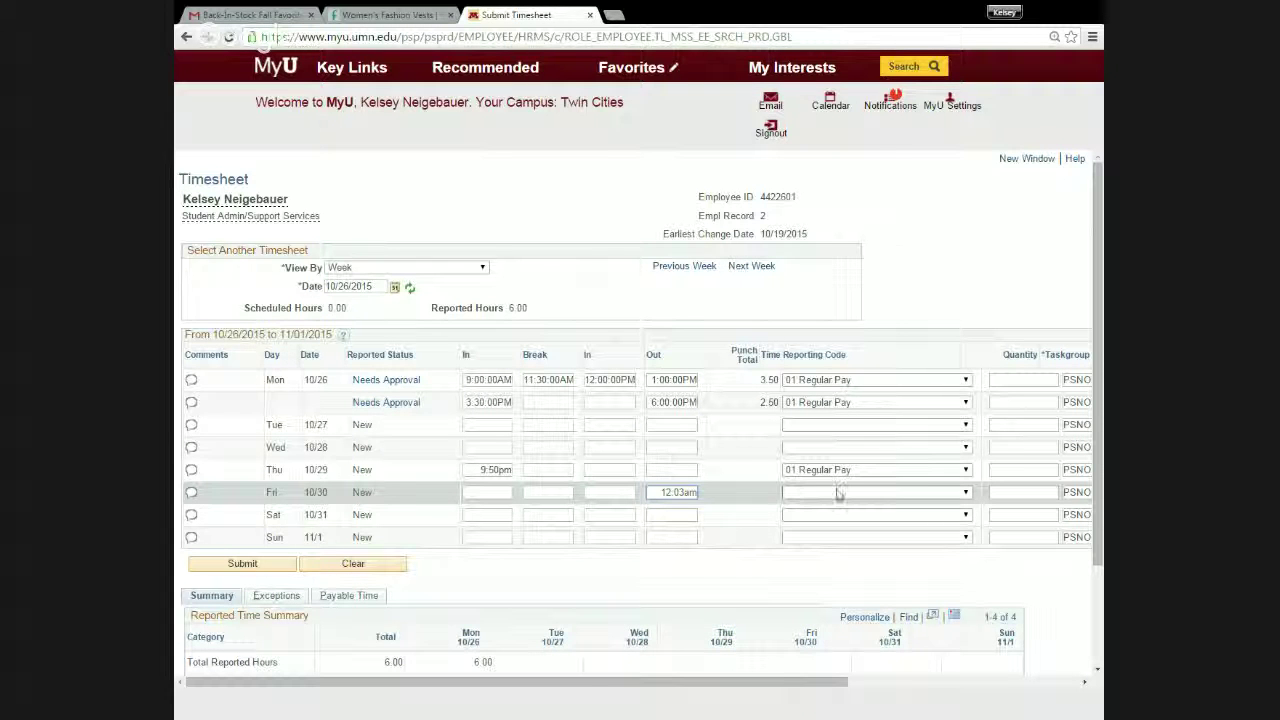
click(840, 492)
click(837, 521)
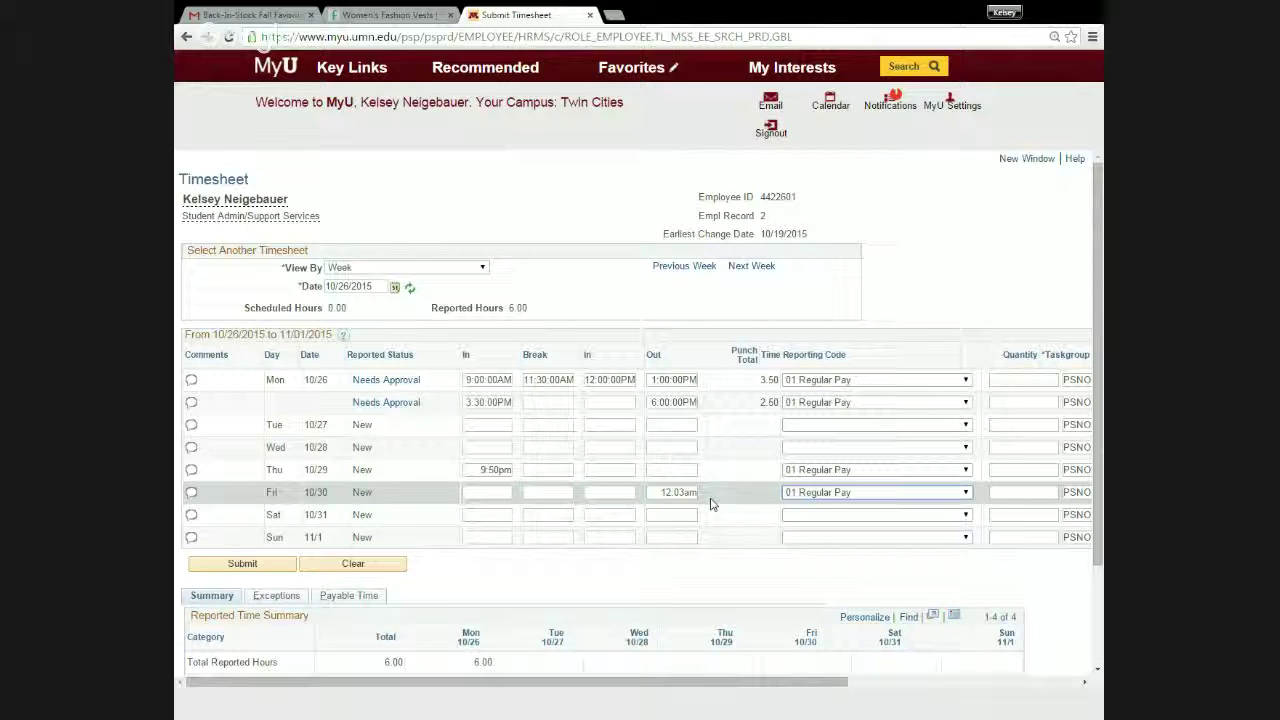
- Submit the timesheet with the overnight Thursday-to-Friday shift, accept the certification, and return to the timesheet
click(280, 563)
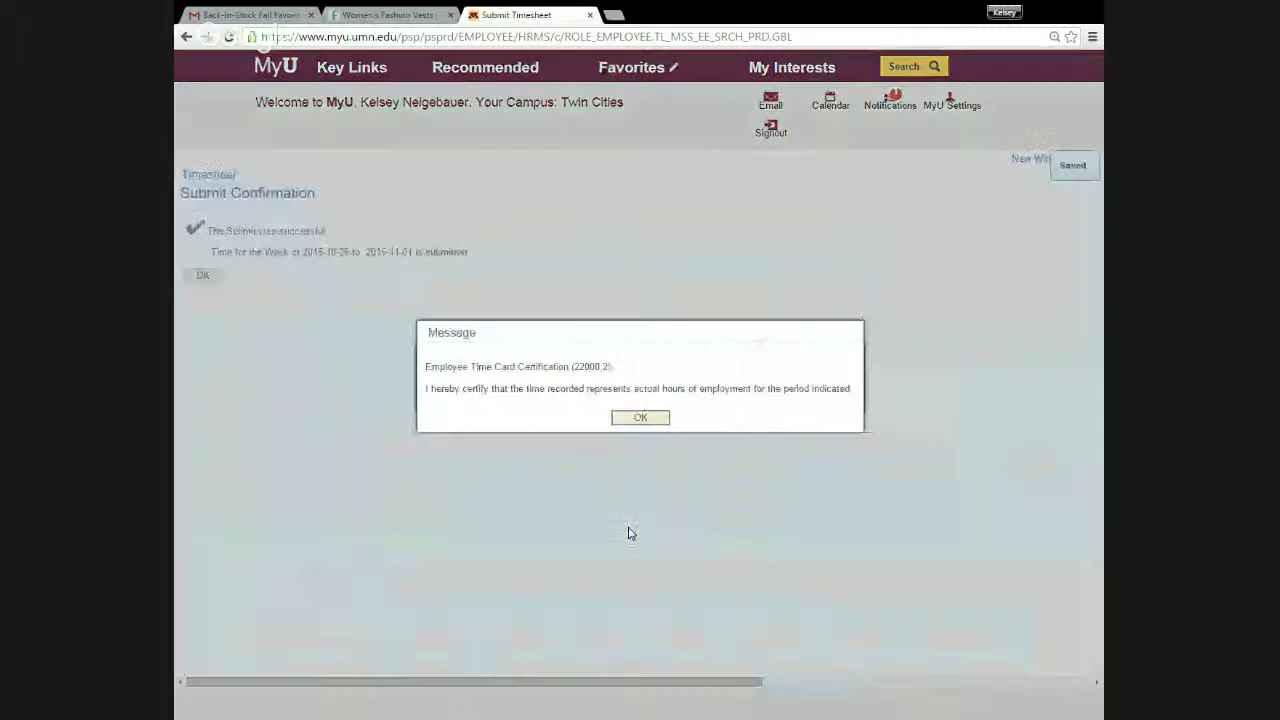
click(640, 417)
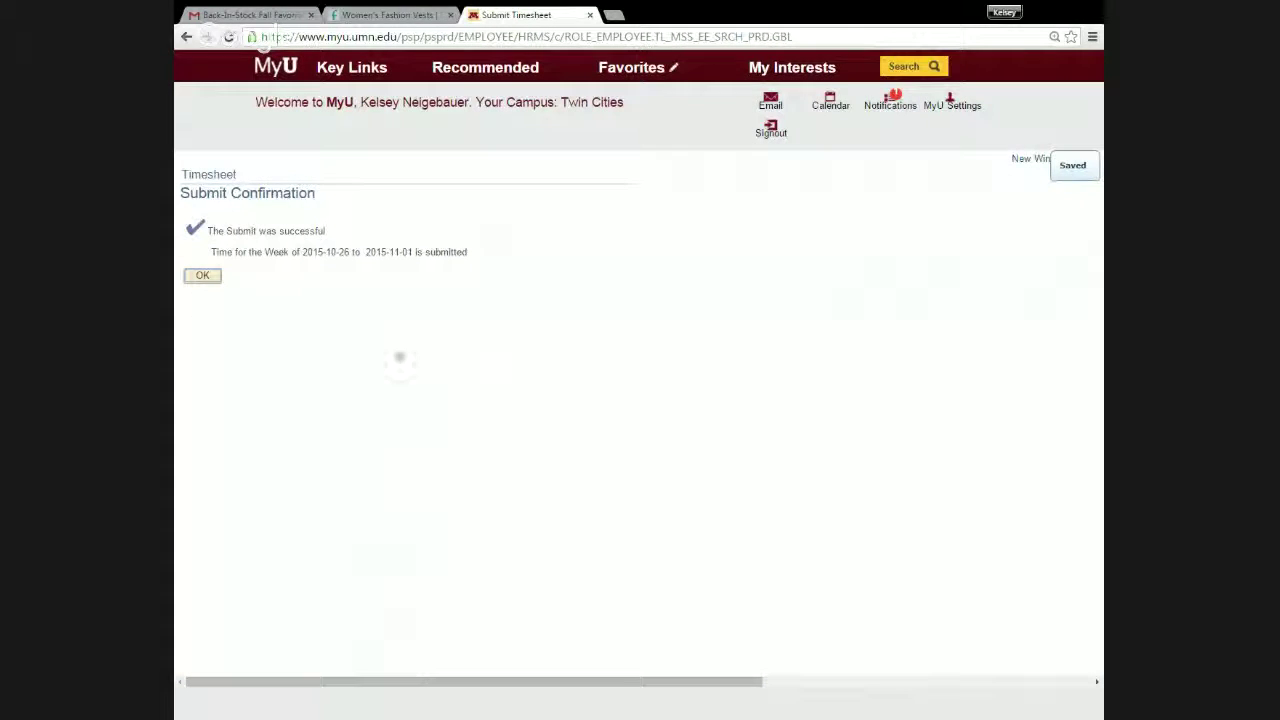
click(208, 280)
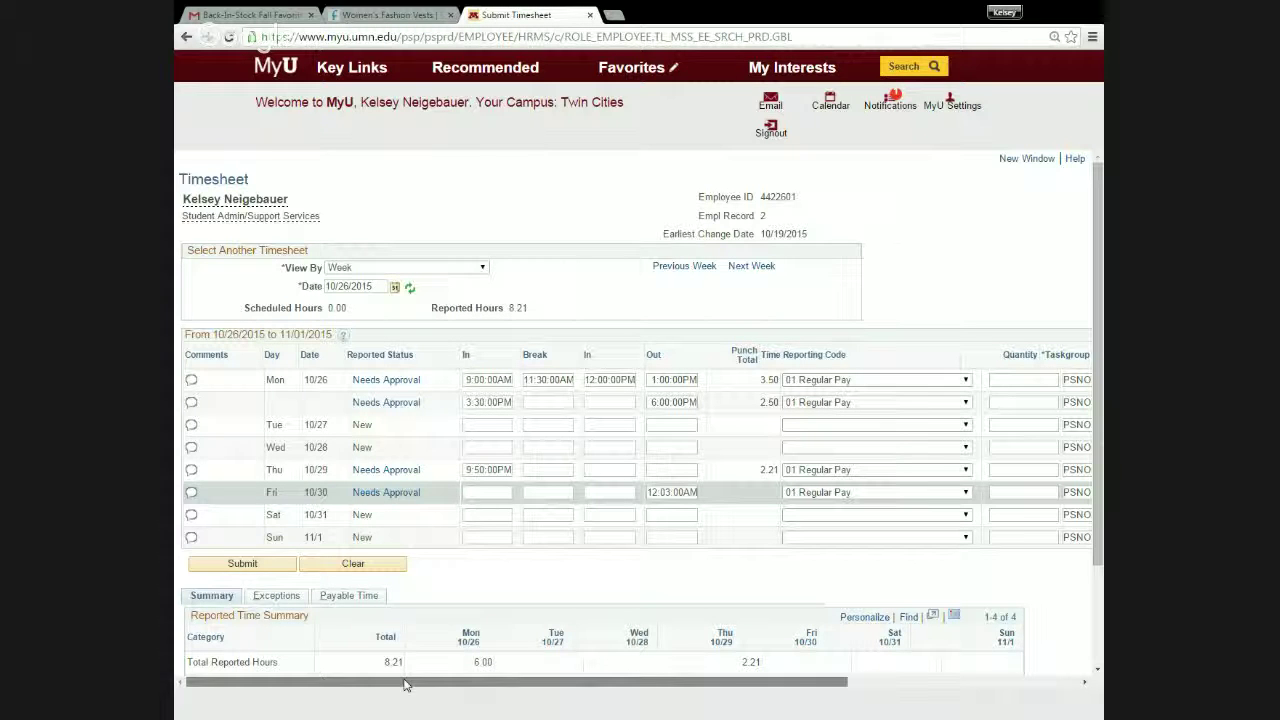
- Add a second time entry row for Friday 10/30
drag(405, 685, 834, 680)
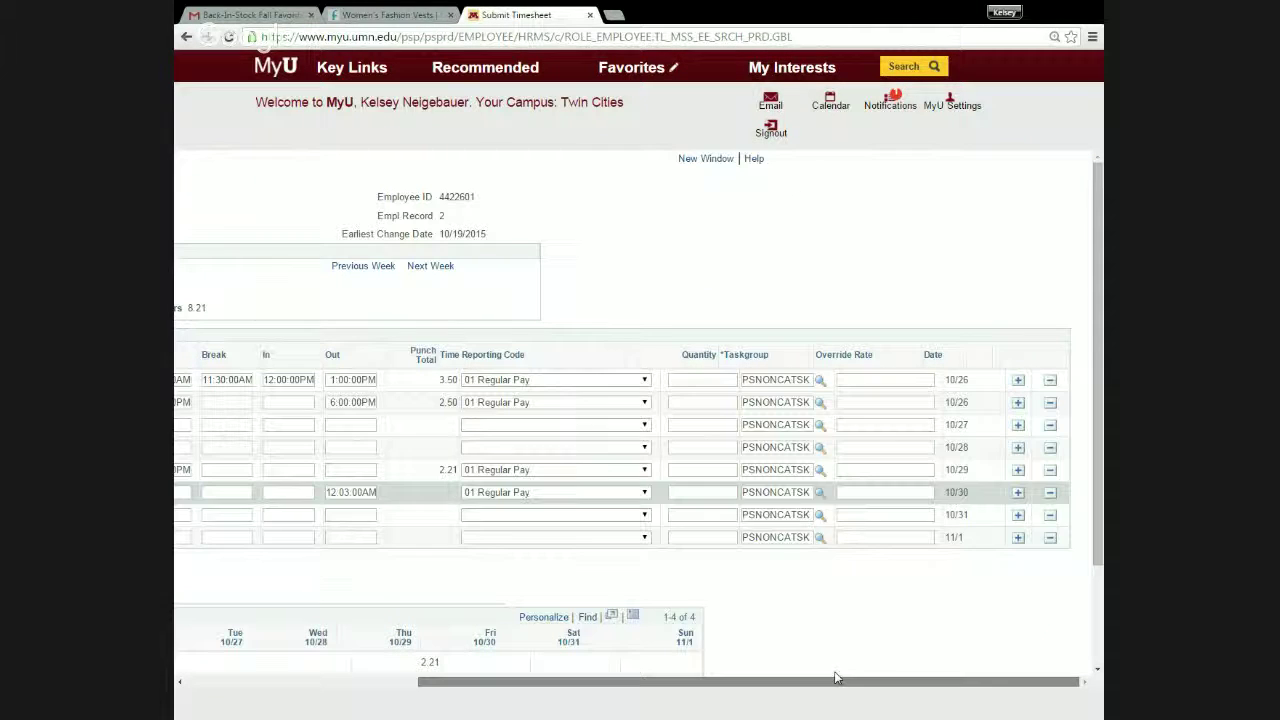
click(1018, 493)
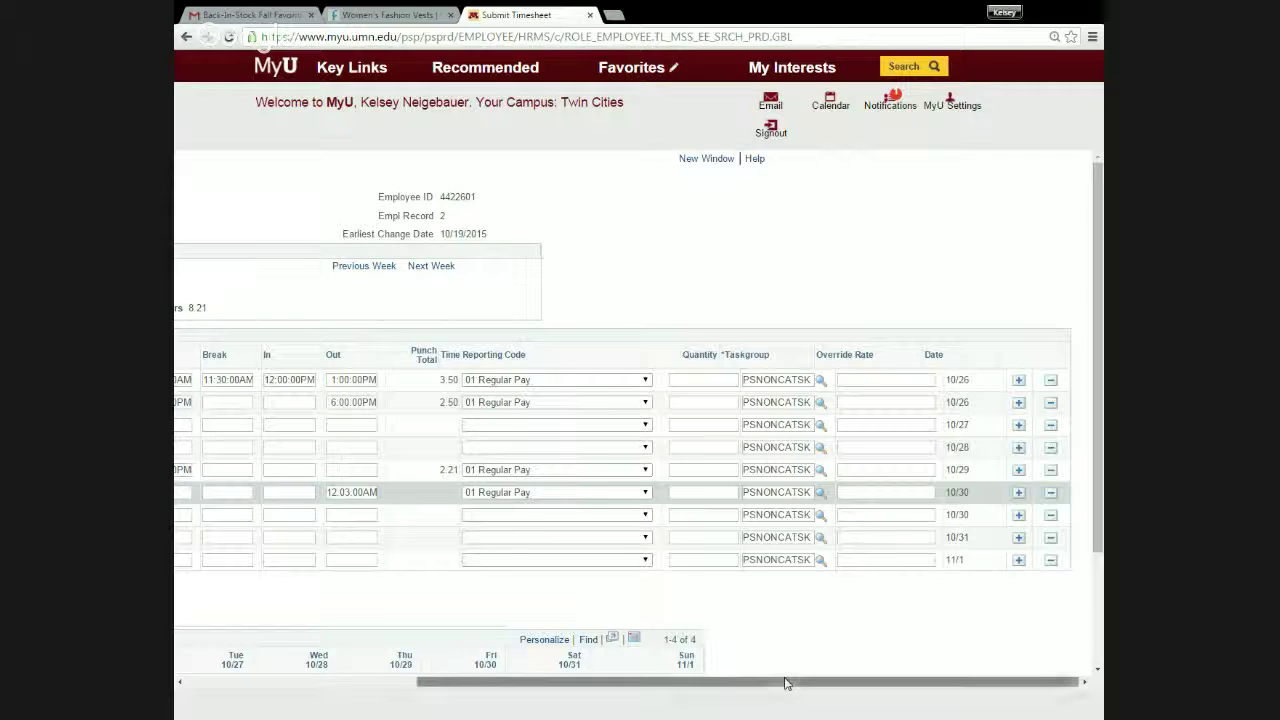
drag(786, 683, 560, 683)
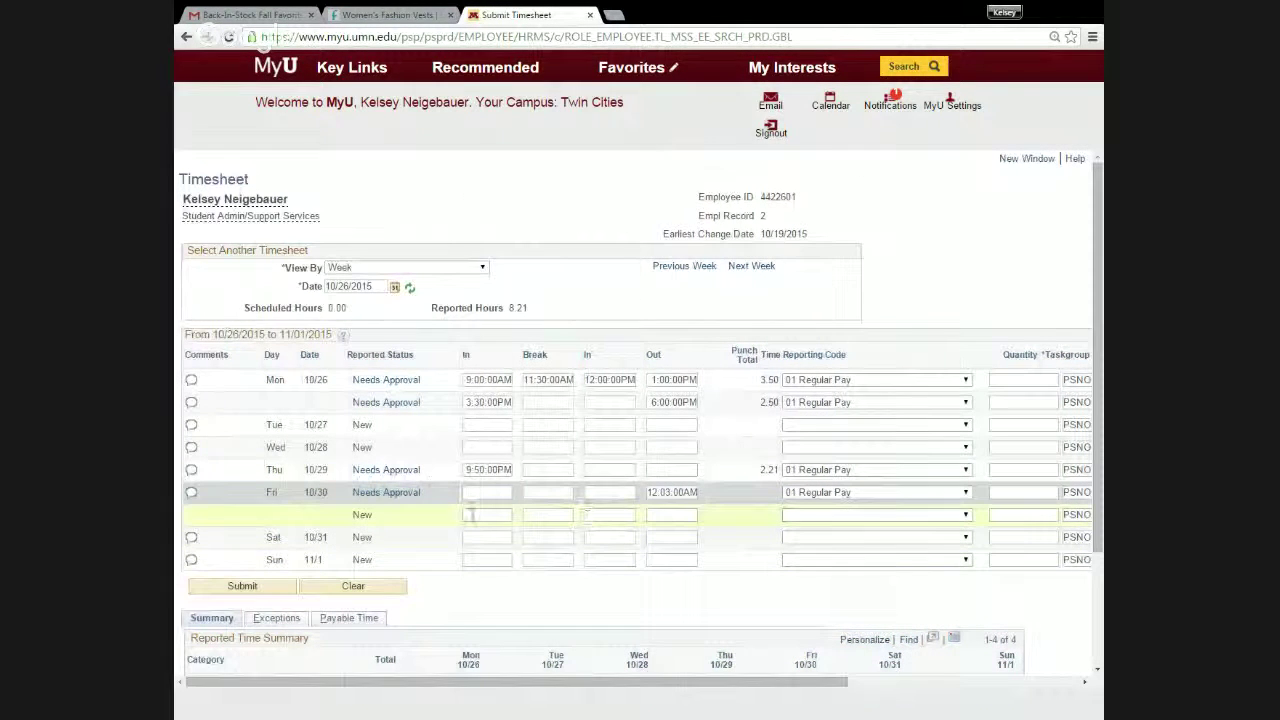
- Enter a 4pm to 6:30pm shift in the second Friday 10/30 row with time reporting code 01 Regular Pay
click(499, 515)
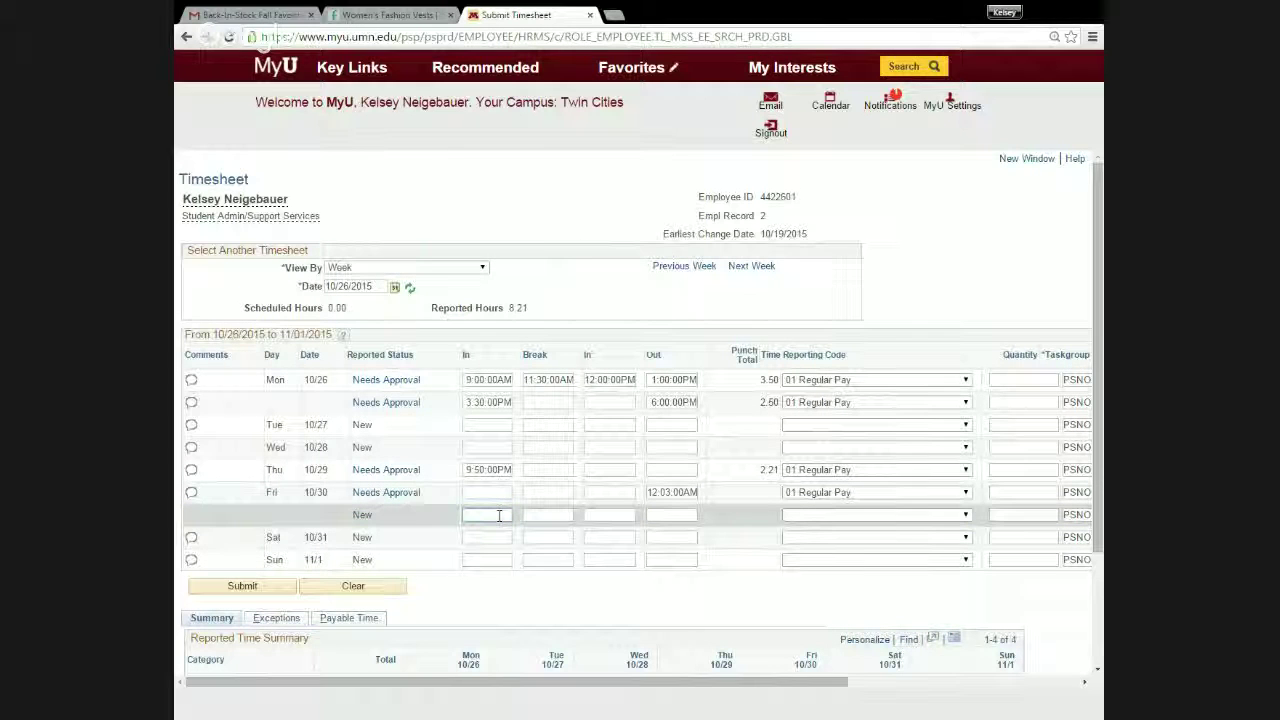
text(4pm)
click(677, 515)
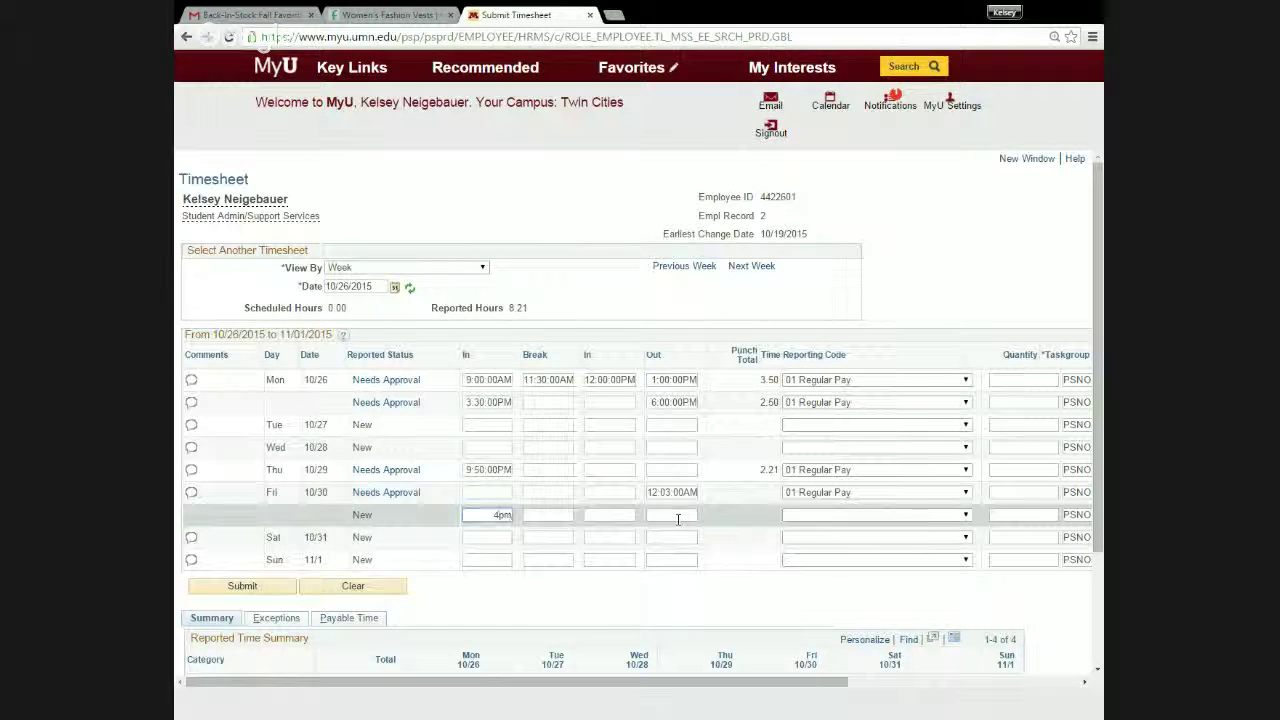
text(6:30pm)
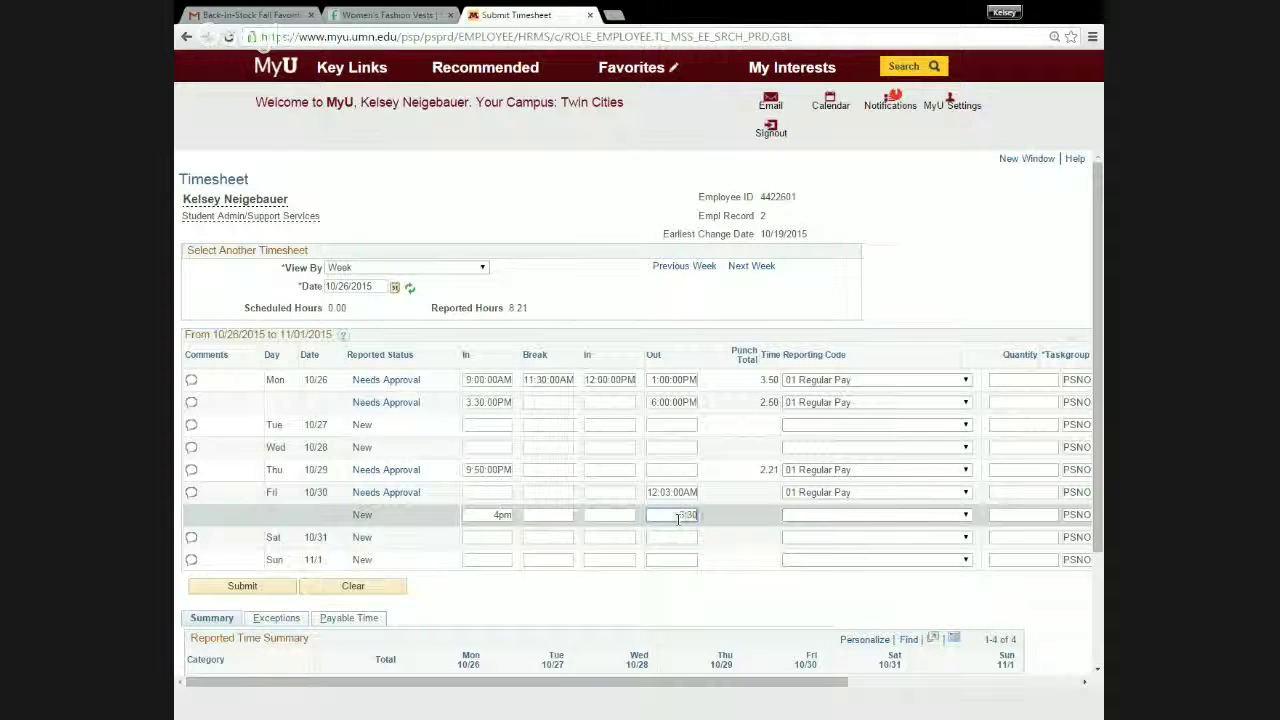
click(826, 527)
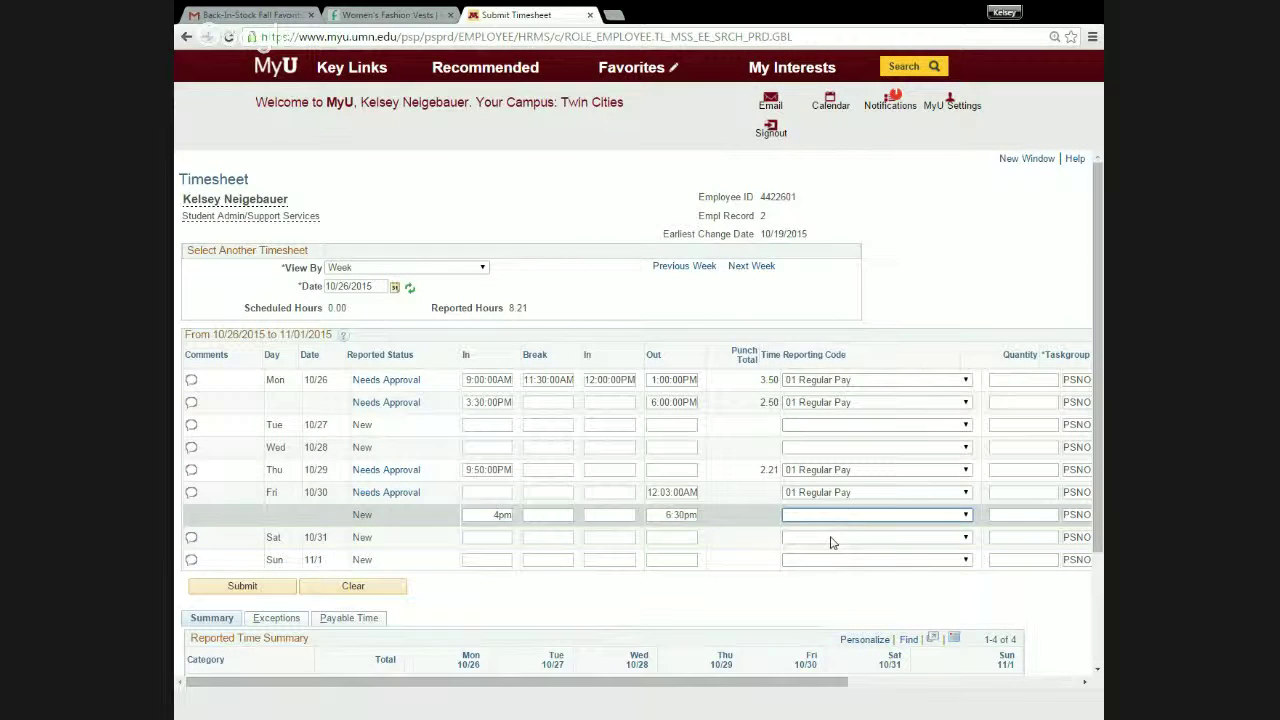
click(831, 543)
- Submit the timesheet with the second Friday shift, accept the time card certification, and return to the timesheet
click(258, 588)
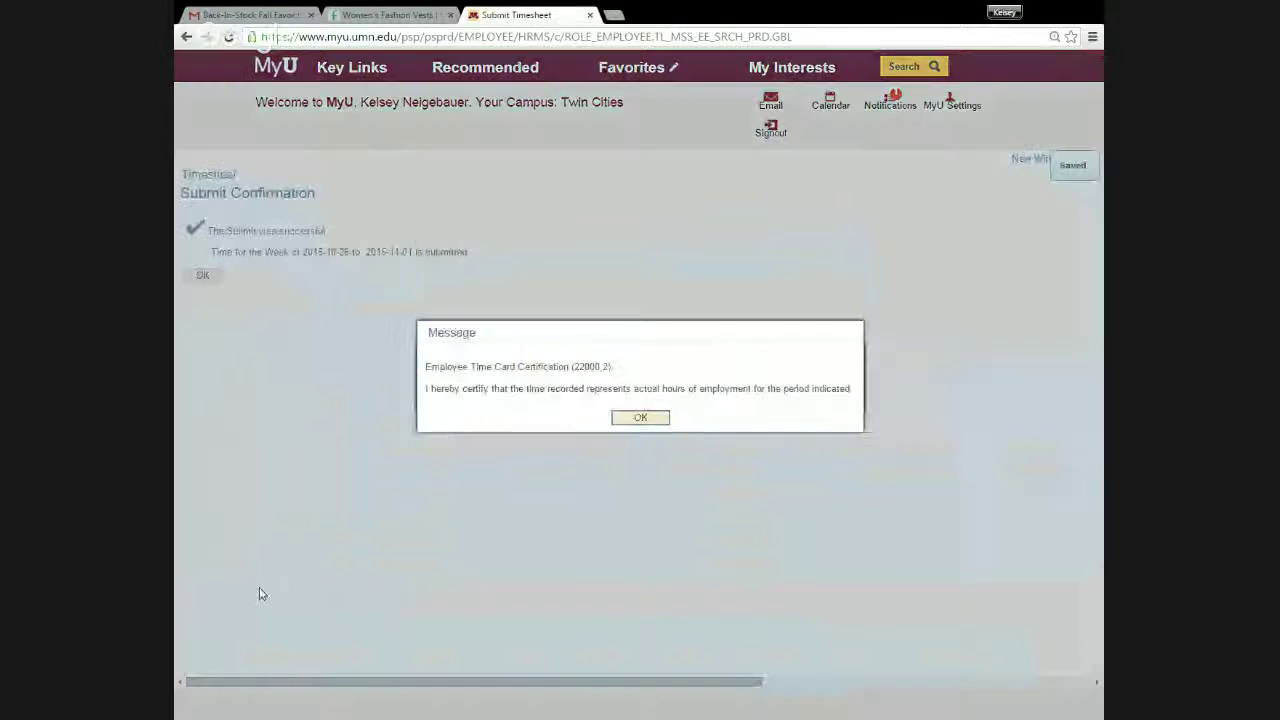
click(640, 418)
click(204, 276)
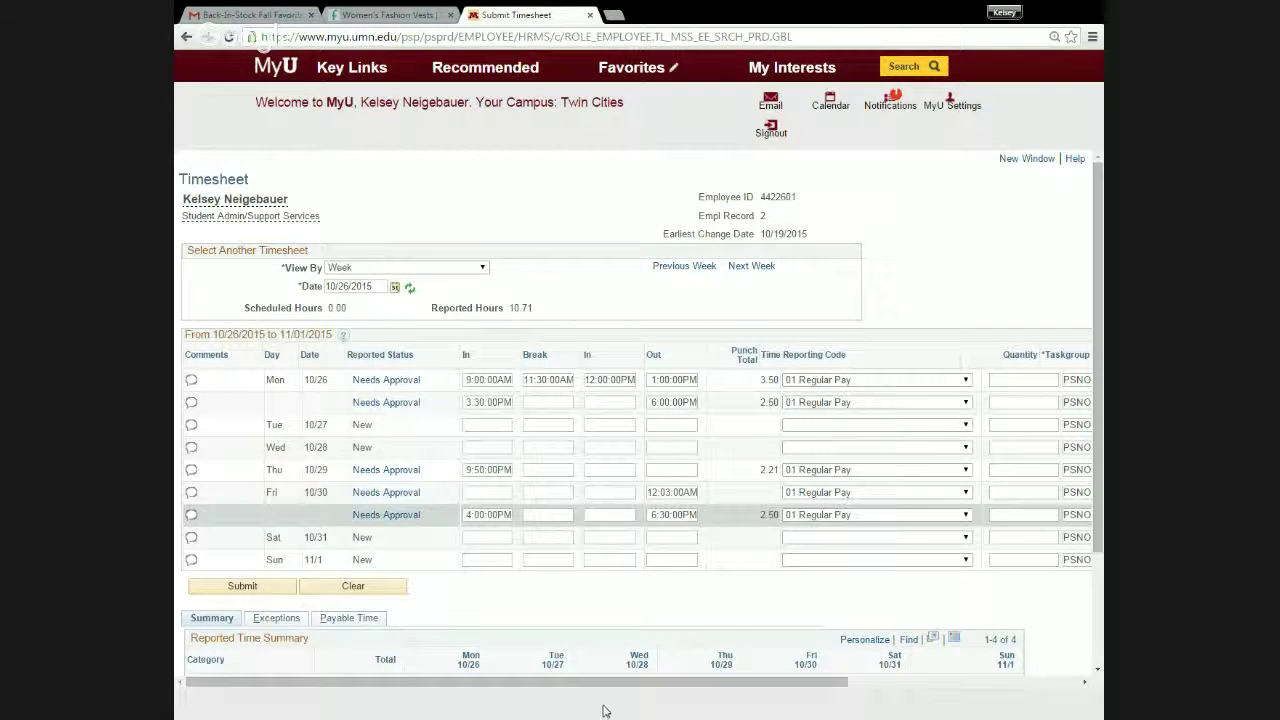
- Clear the In and Out times of the second Friday 10/30 row and the Out time of the first Friday row
triple_click(470, 513)
key(BackSpace)
triple_click(672, 513)
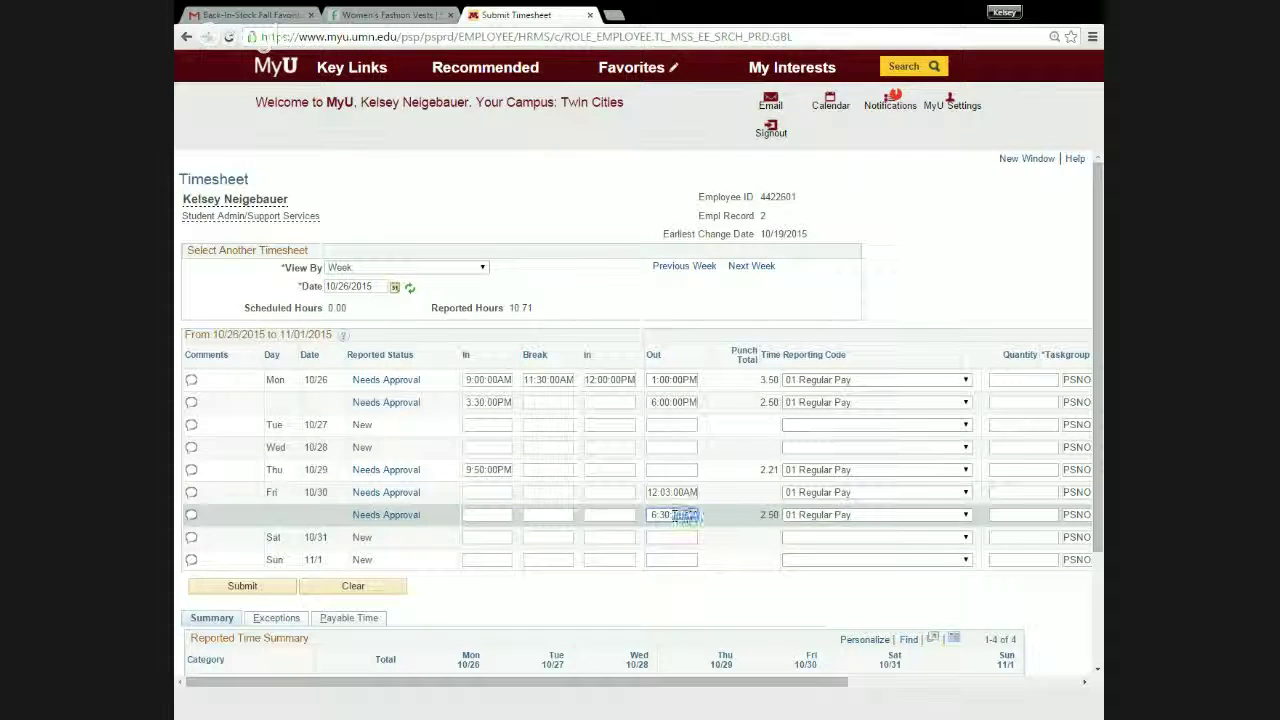
key(BackSpace)
triple_click(672, 492)
key(BackSpace)
- Replace the Thursday 10/29 In time with 4:30pm and enter 11:50pm as its Out time
double_click(497, 469)
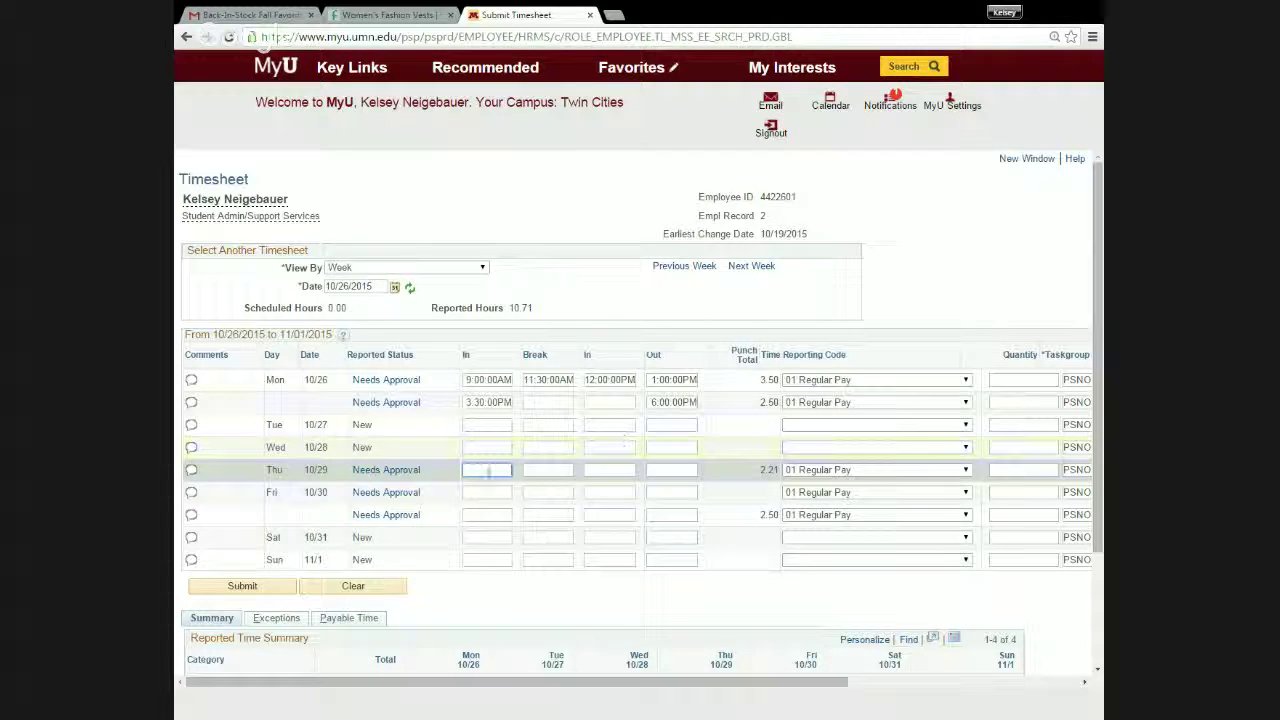
text(4)
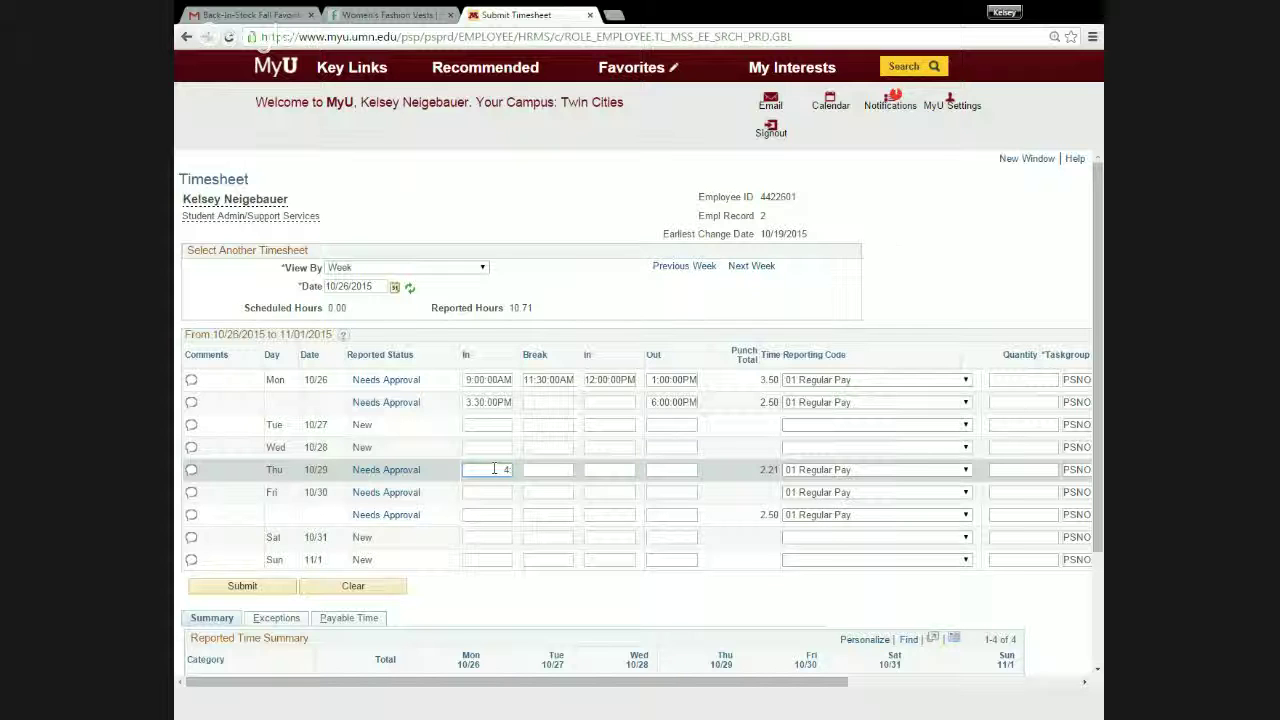
text(:30pm)
click(690, 470)
text(11:50pm)
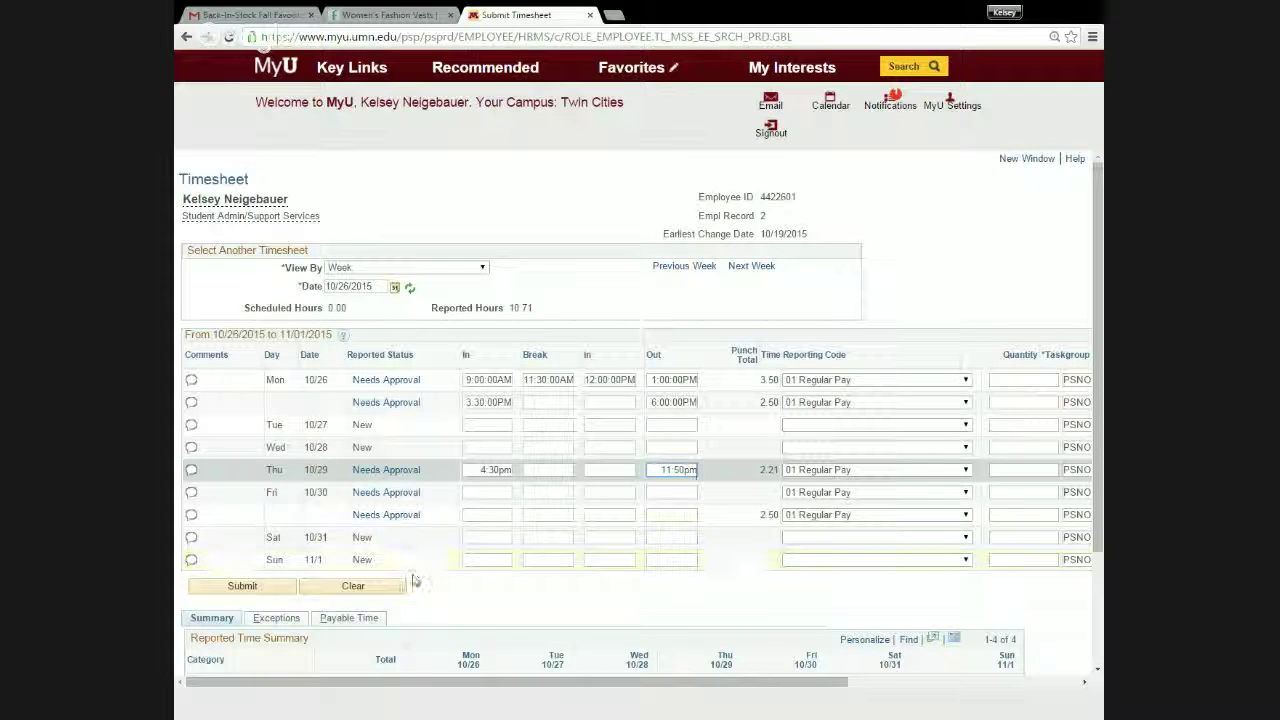
- Add a second time entry row for Thursday 10/29 and delete the second Friday 10/30 row
drag(712, 686, 948, 688)
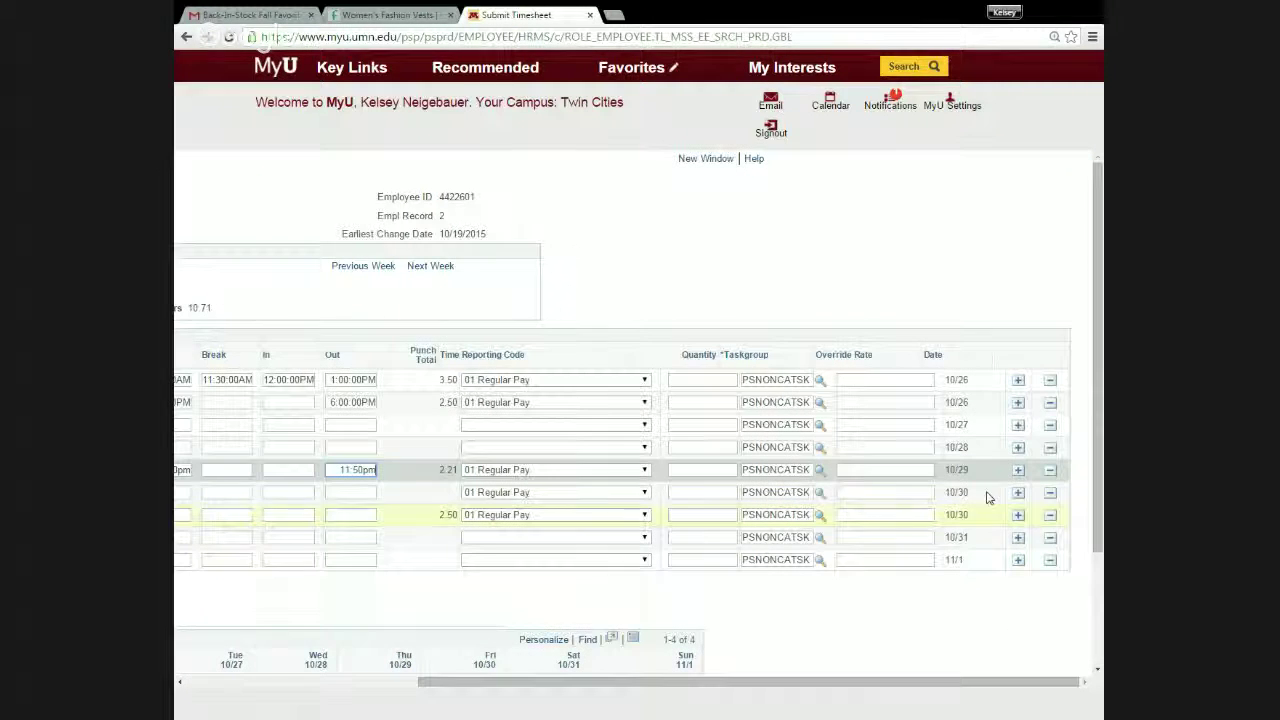
click(1018, 470)
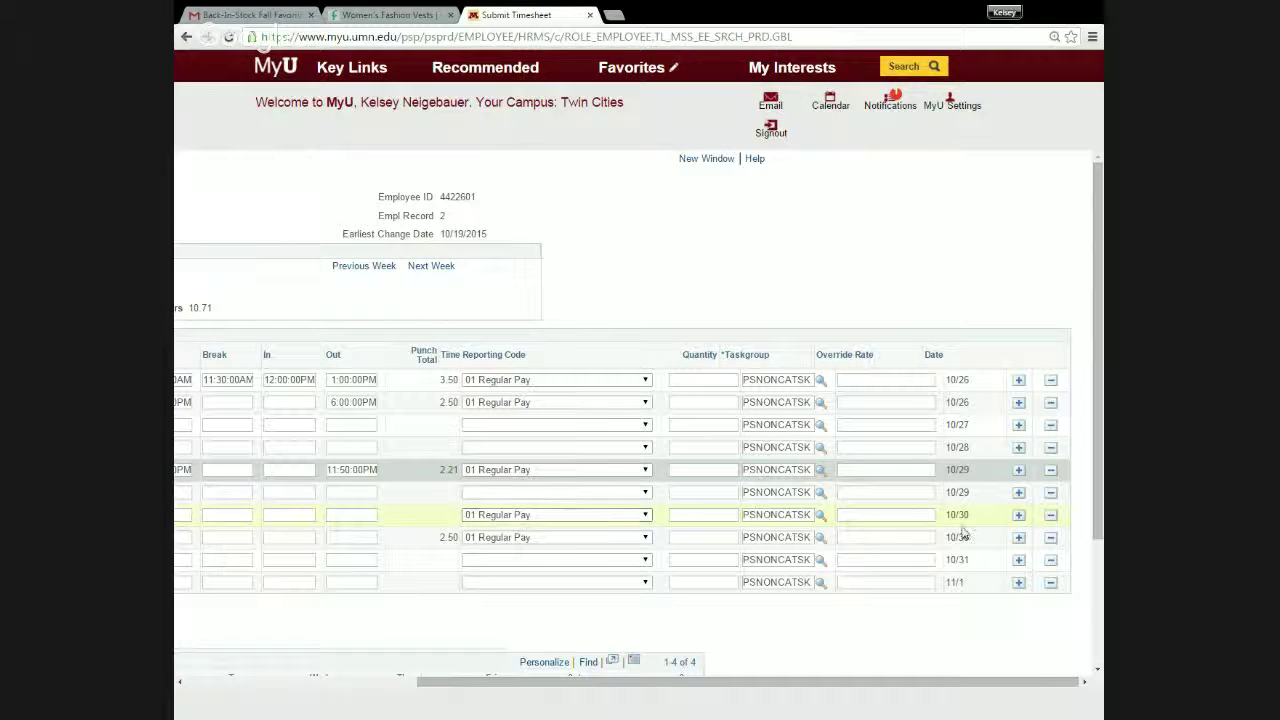
click(1050, 537)
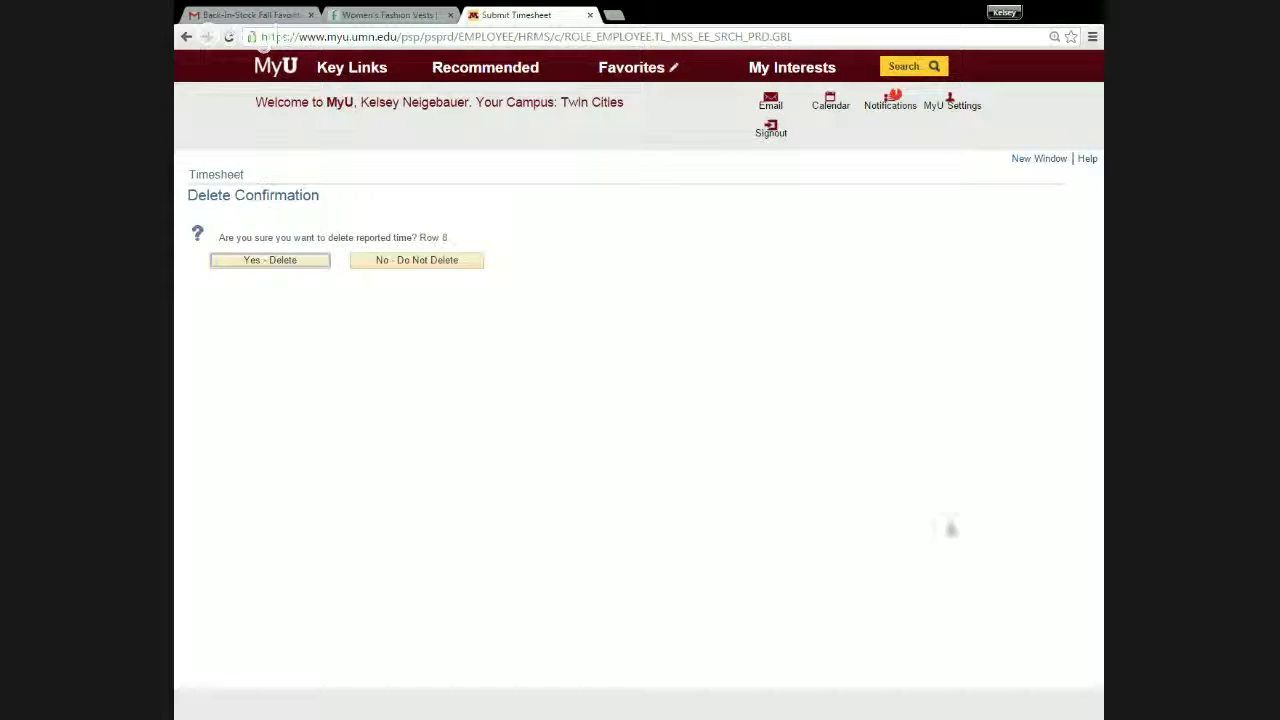
click(262, 262)
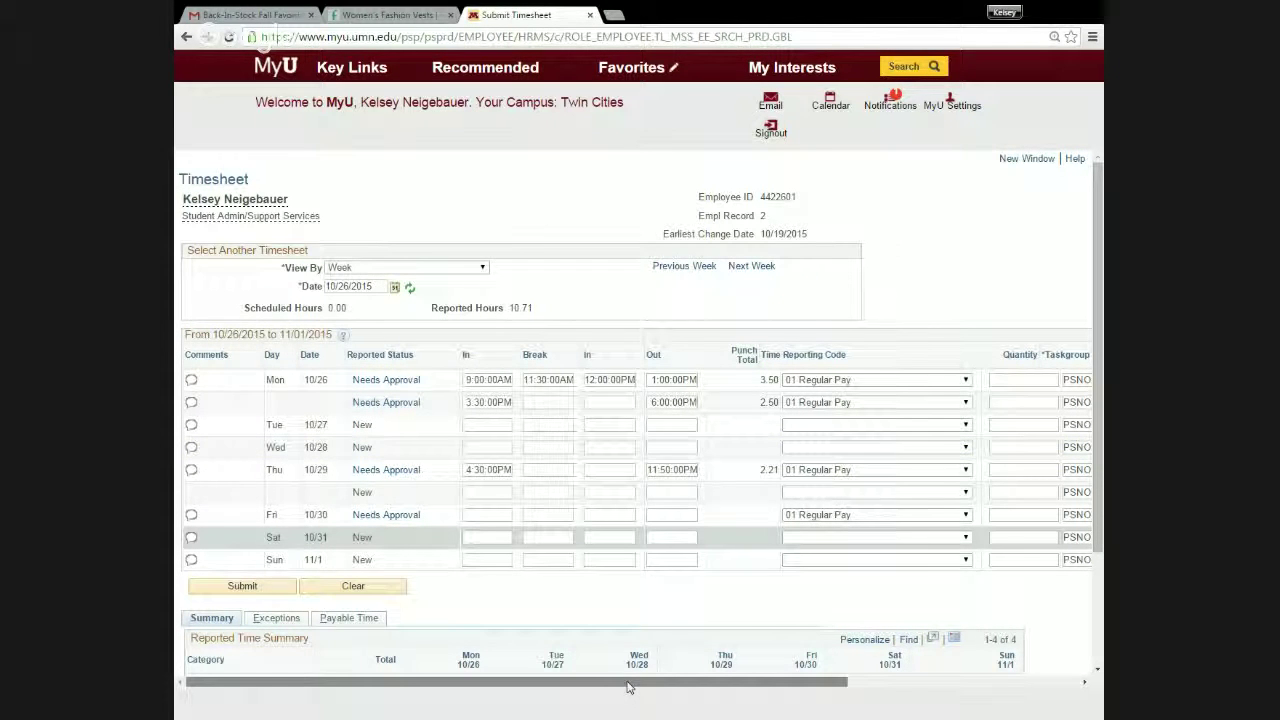
- Set the new Thursday row's time reporting code to 06 Shift AFSCME/Civ Serv @ $0.60 and blank out the Friday 10/30 code
drag(628, 683, 726, 683)
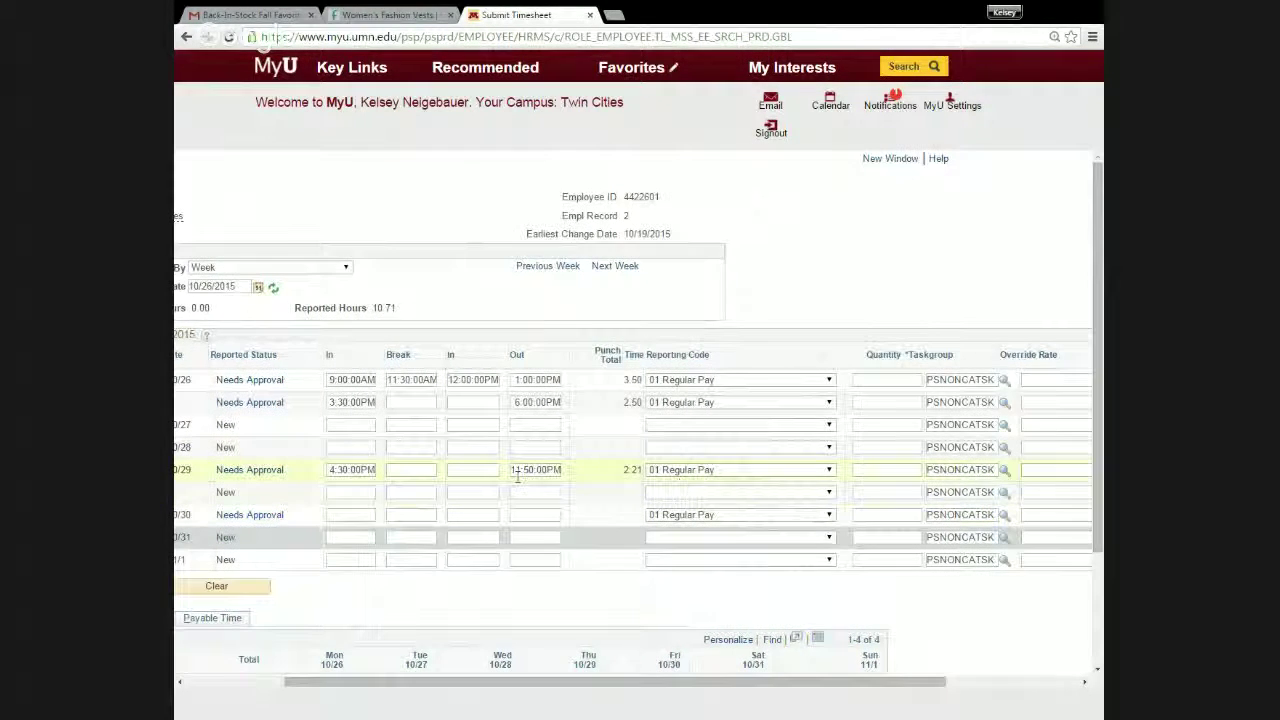
click(780, 493)
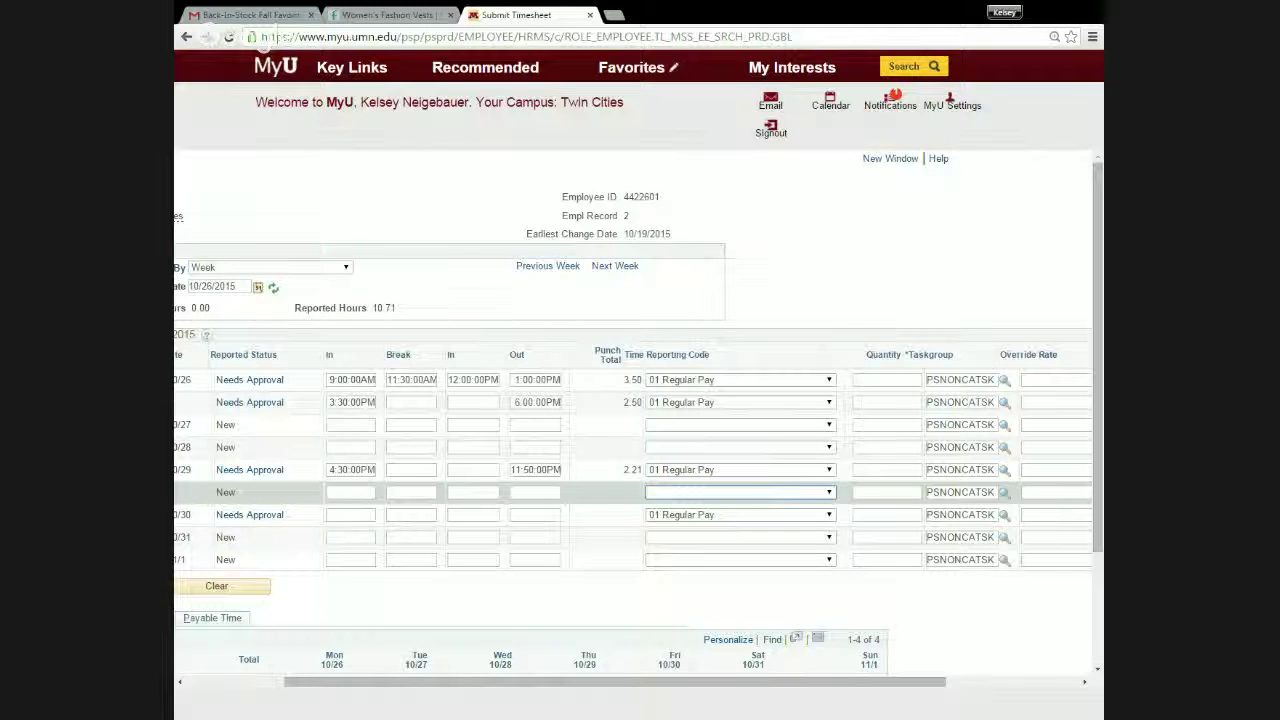
click(816, 547)
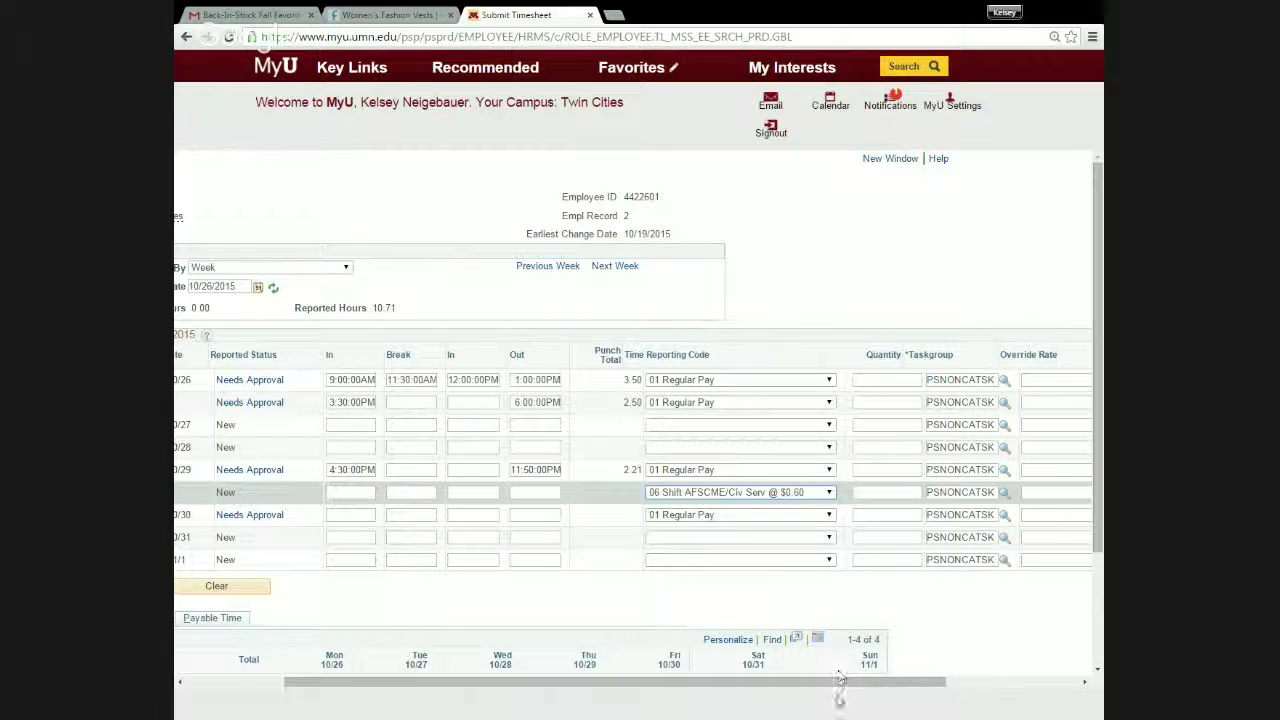
click(815, 516)
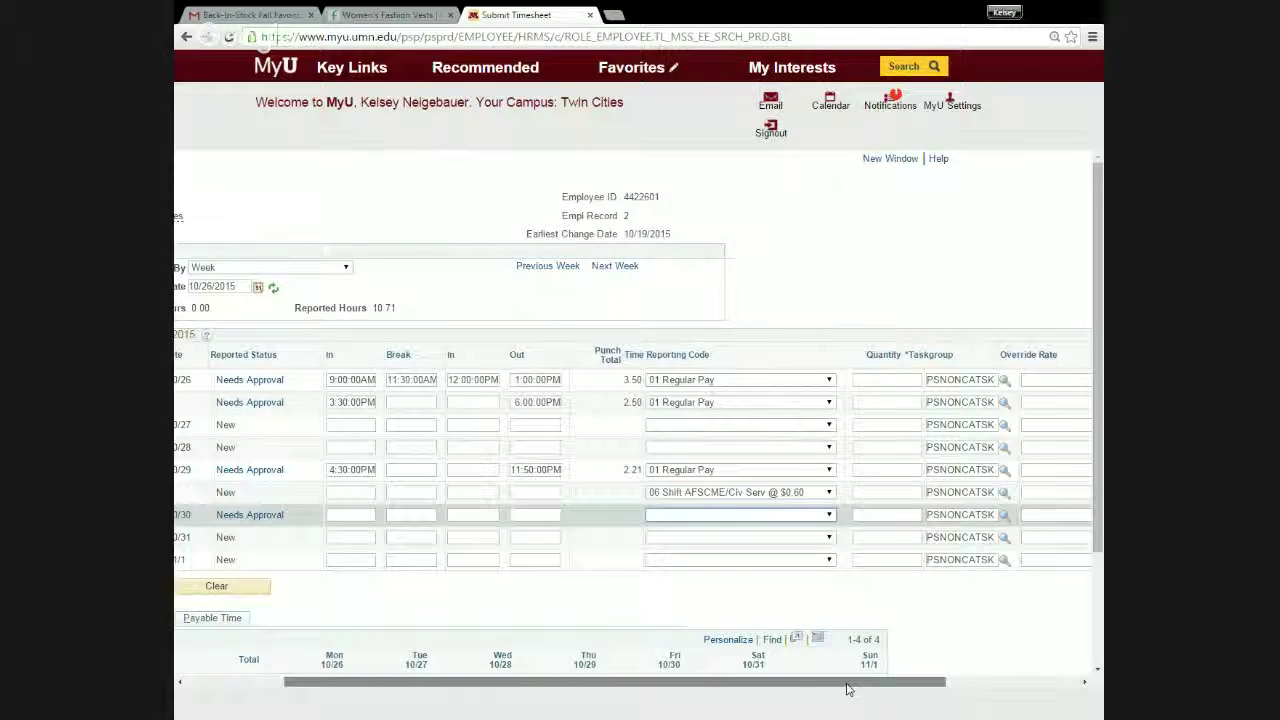
- Enter a quantity of 7.25 in the Thursday 10/29 shift differential row
drag(846, 686, 929, 691)
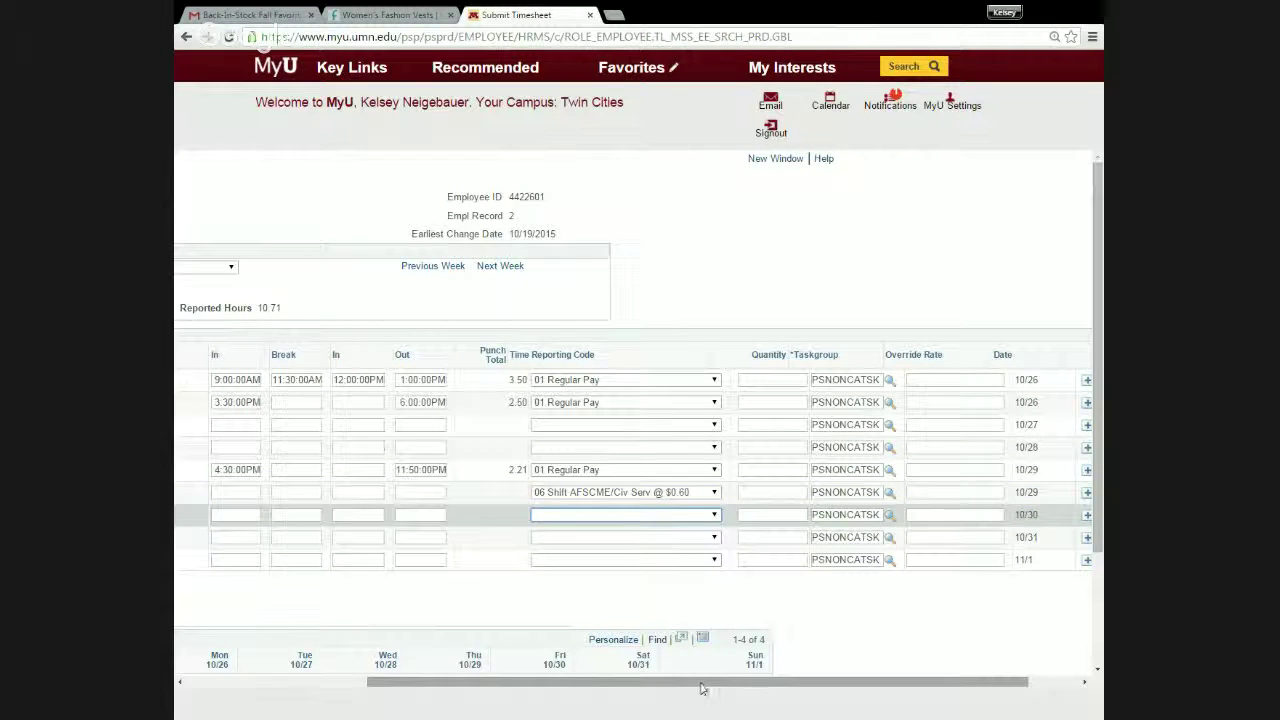
drag(703, 688, 659, 688)
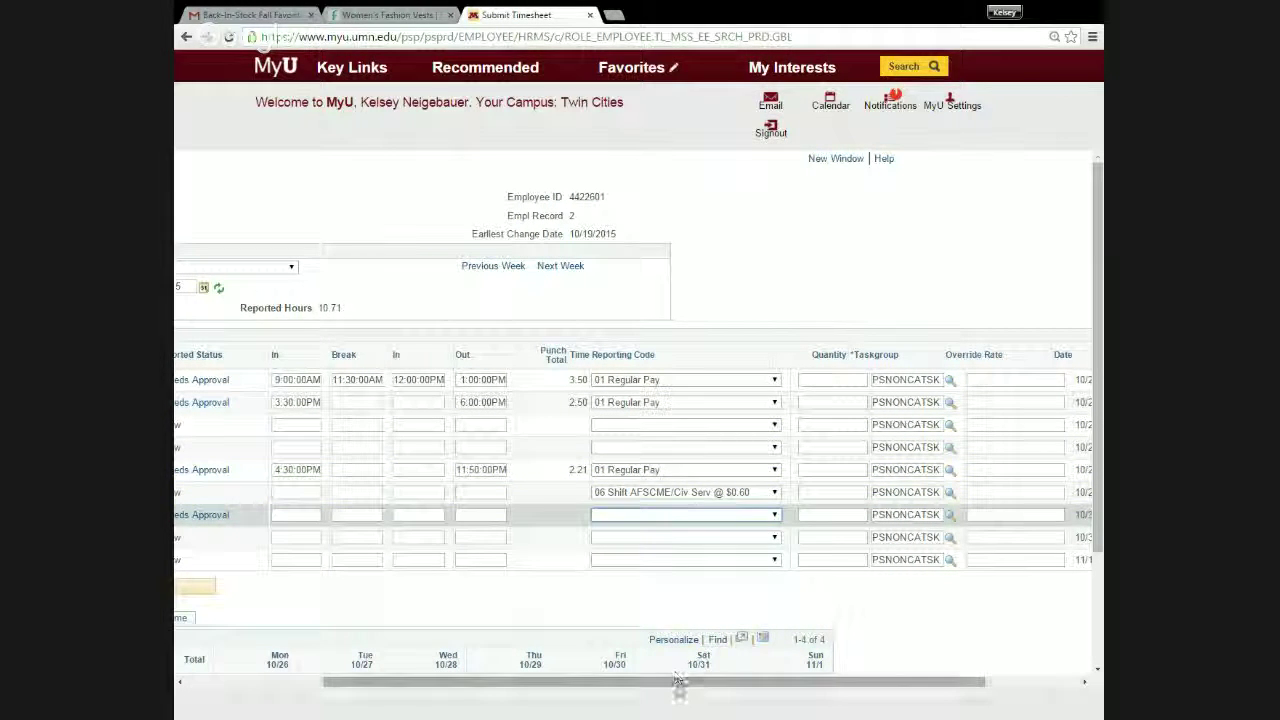
drag(678, 682, 838, 688)
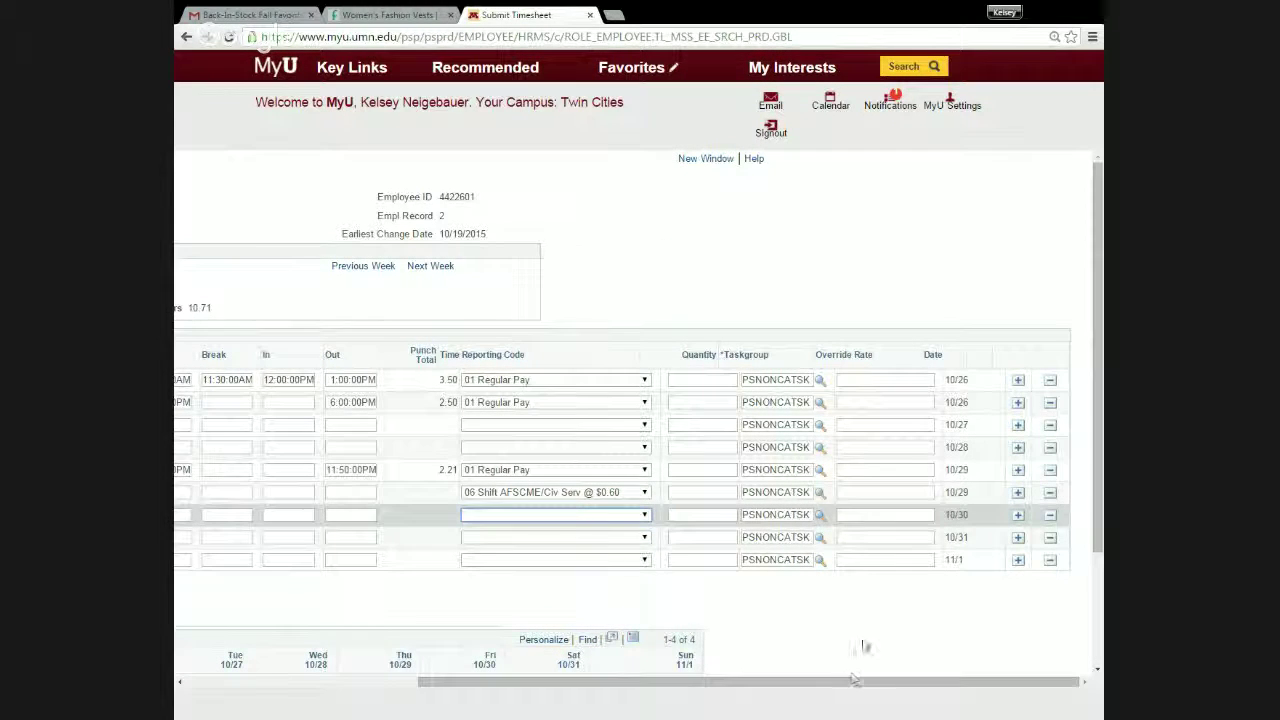
click(678, 491)
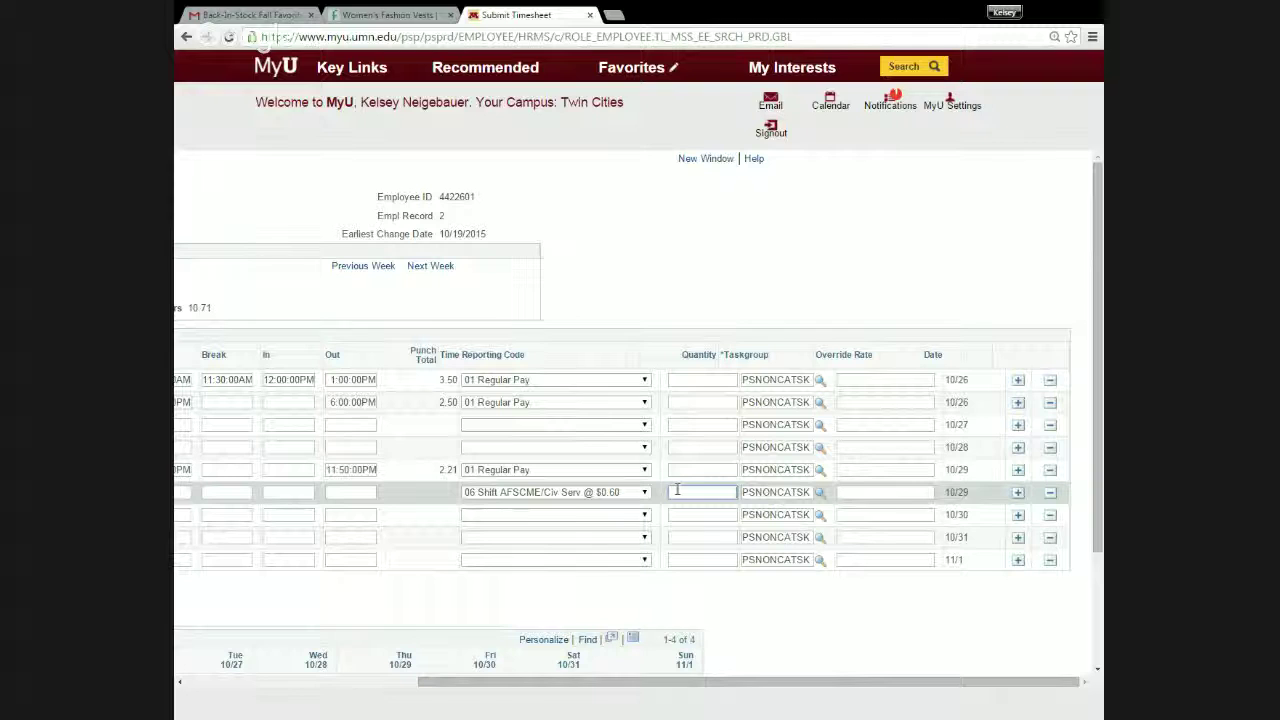
text(7.25)
- Submit the timesheet with the Thursday shift differential, accept the certification, and return to the timesheet
drag(643, 680, 443, 682)
click(243, 591)
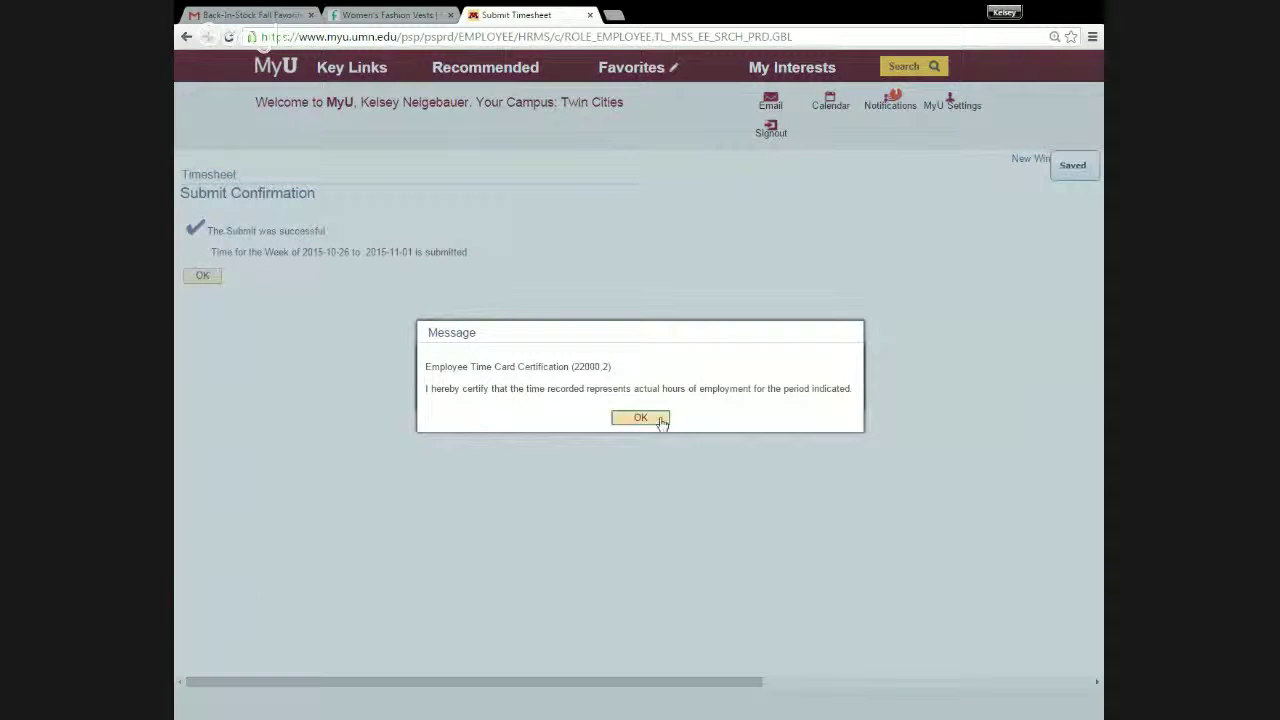
click(641, 421)
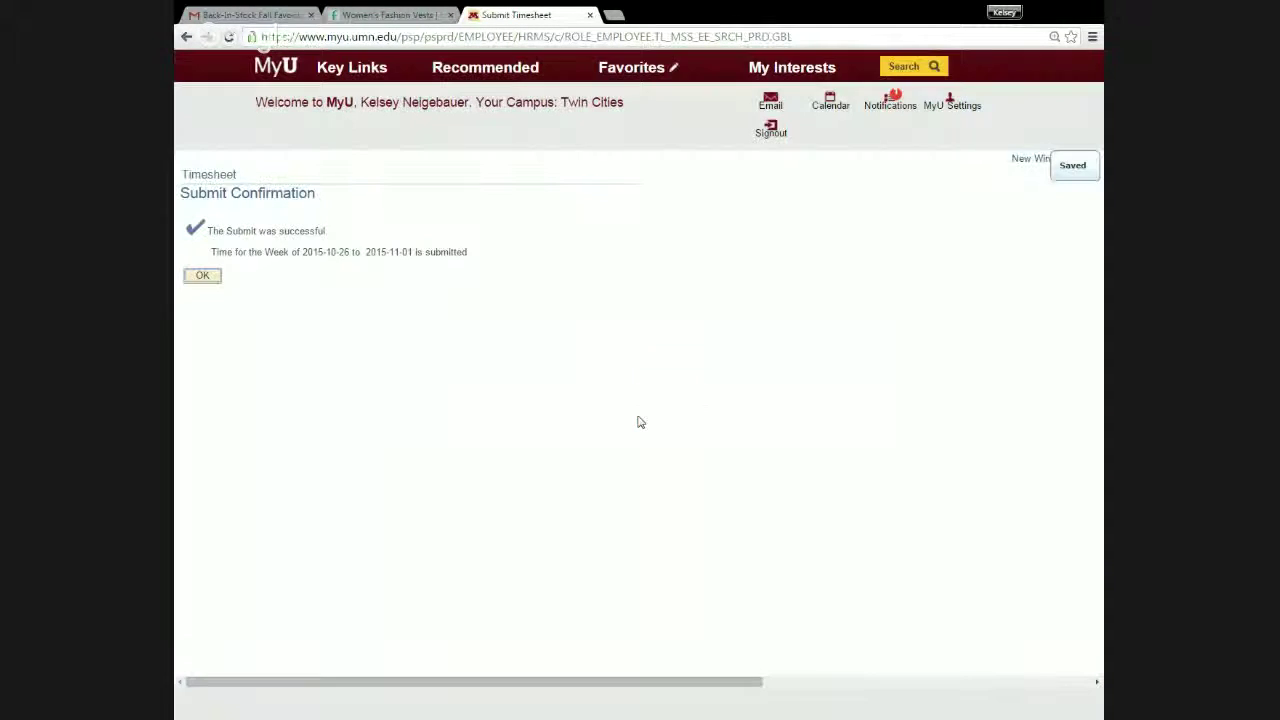
click(202, 276)
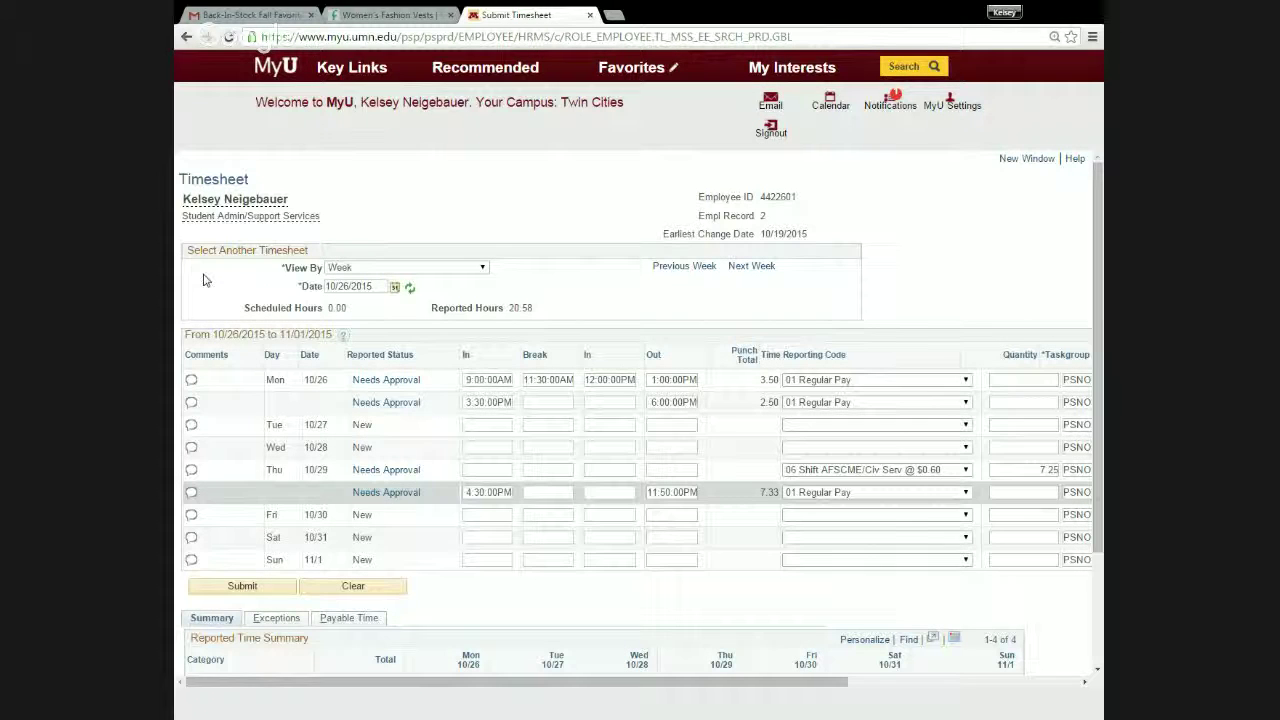
drag(699, 684, 737, 684)
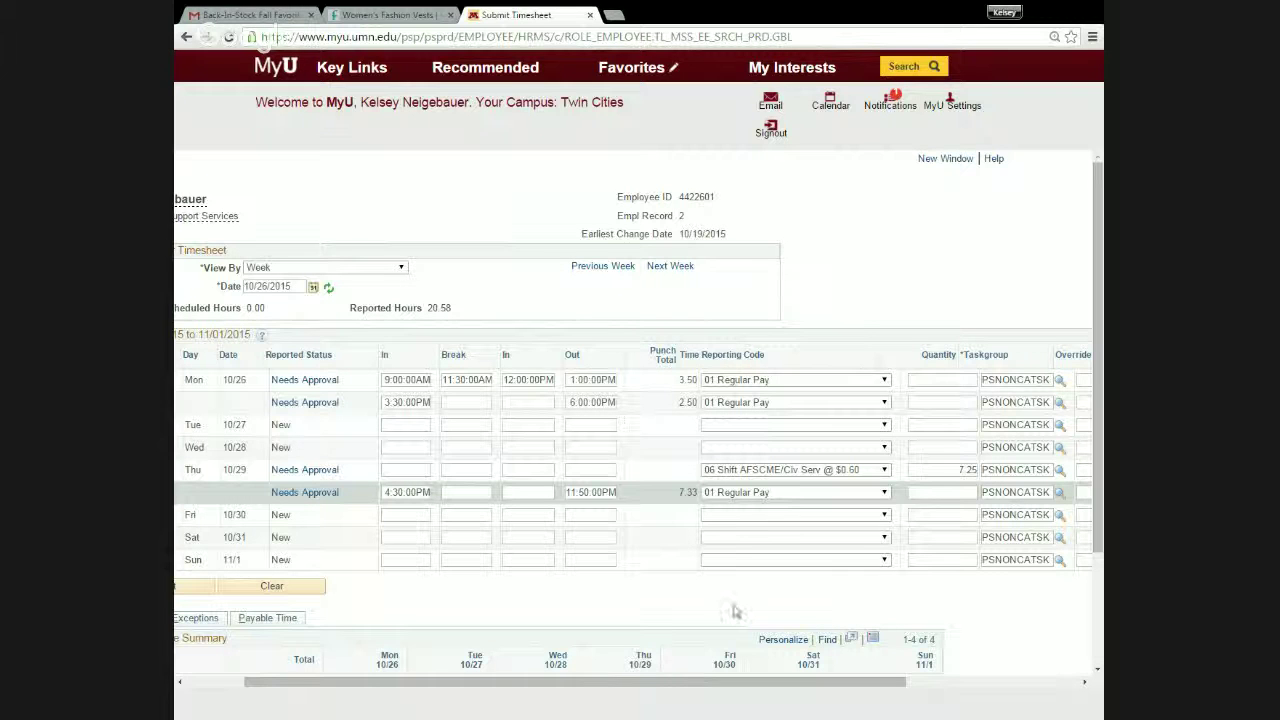
drag(838, 690, 1008, 688)
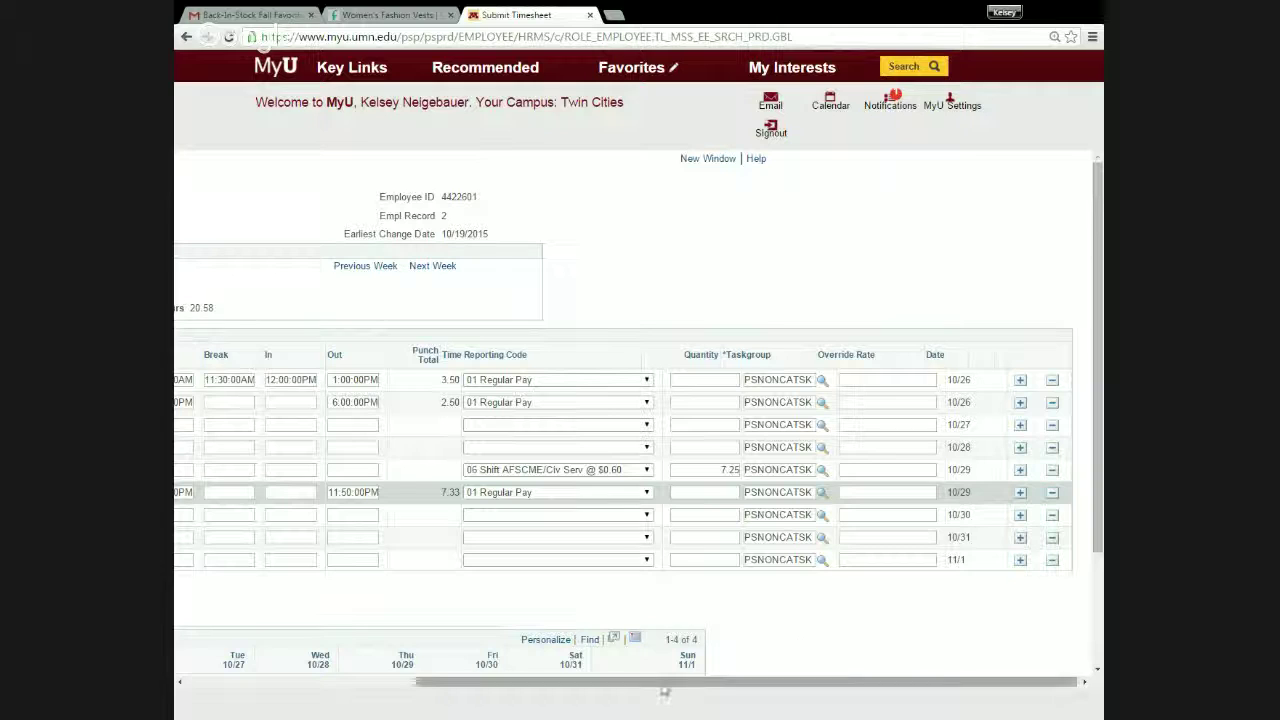
drag(664, 688, 428, 688)
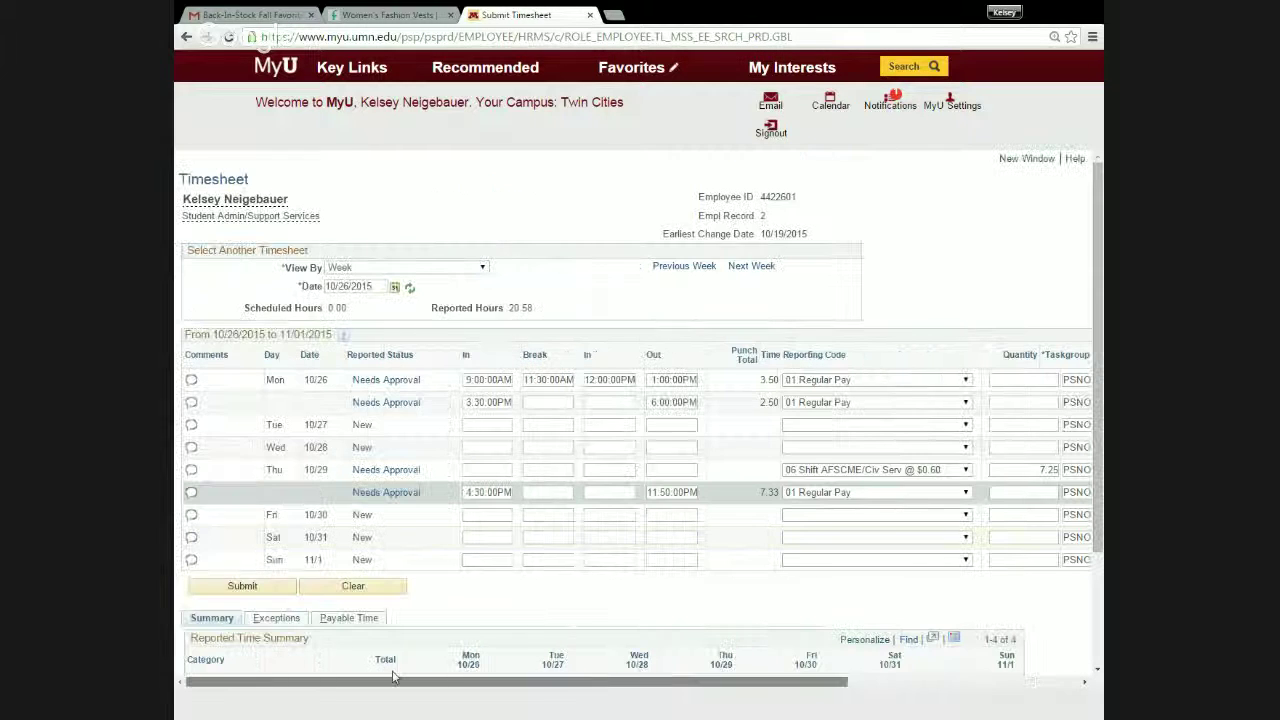
- Enter an 11:00am to 12:00pm shift for Saturday 10/31 with time reporting code 01 Regular Pay
click(500, 541)
text(1)
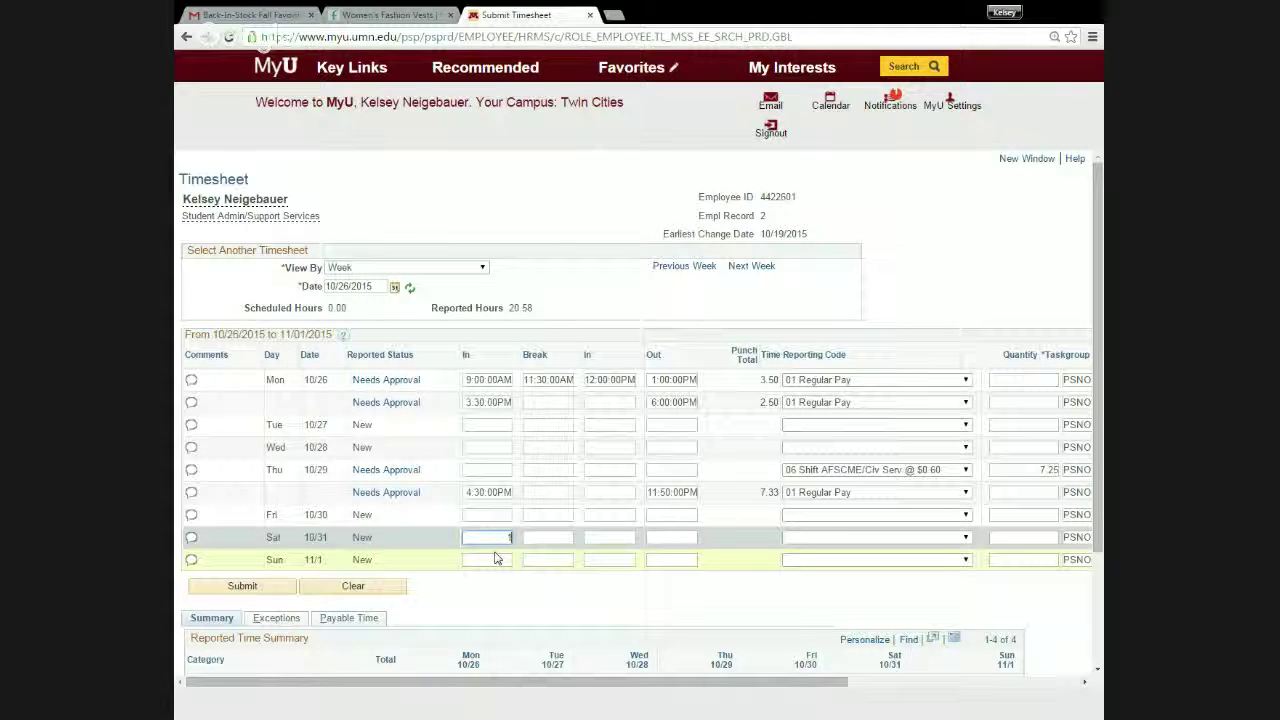
text(1:00am)
click(688, 540)
text(1)
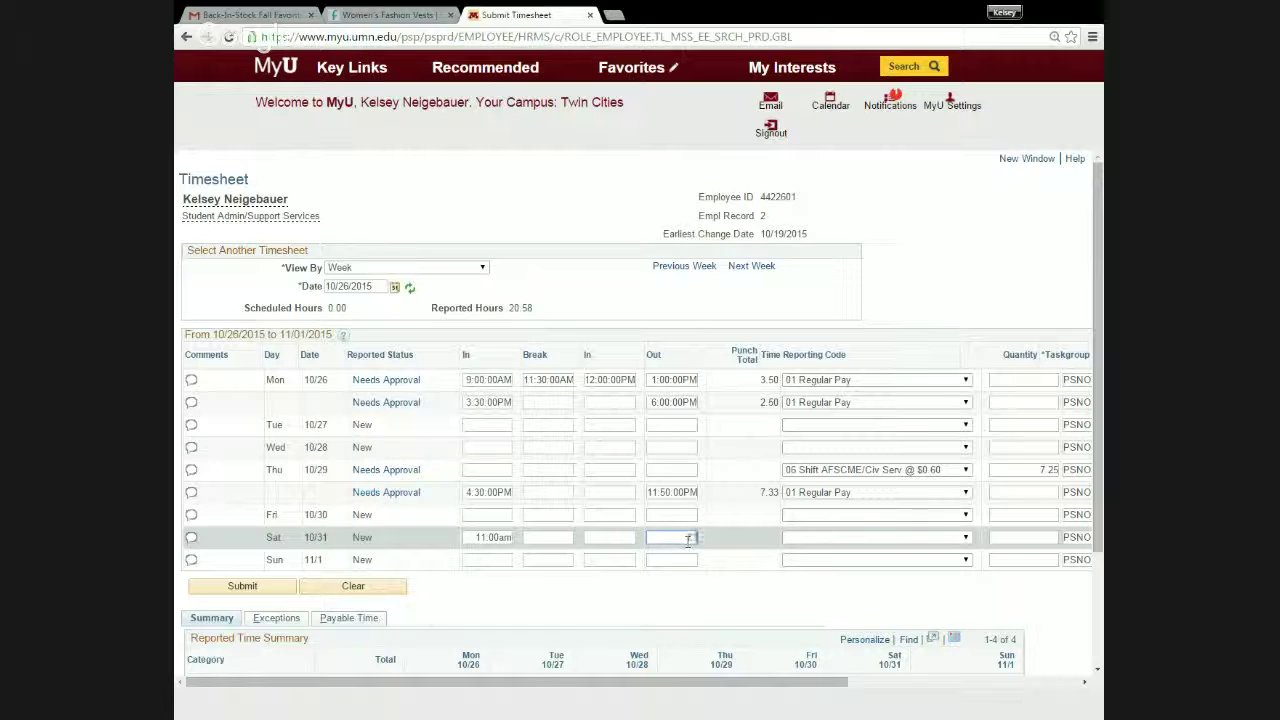
text(2:00pm)
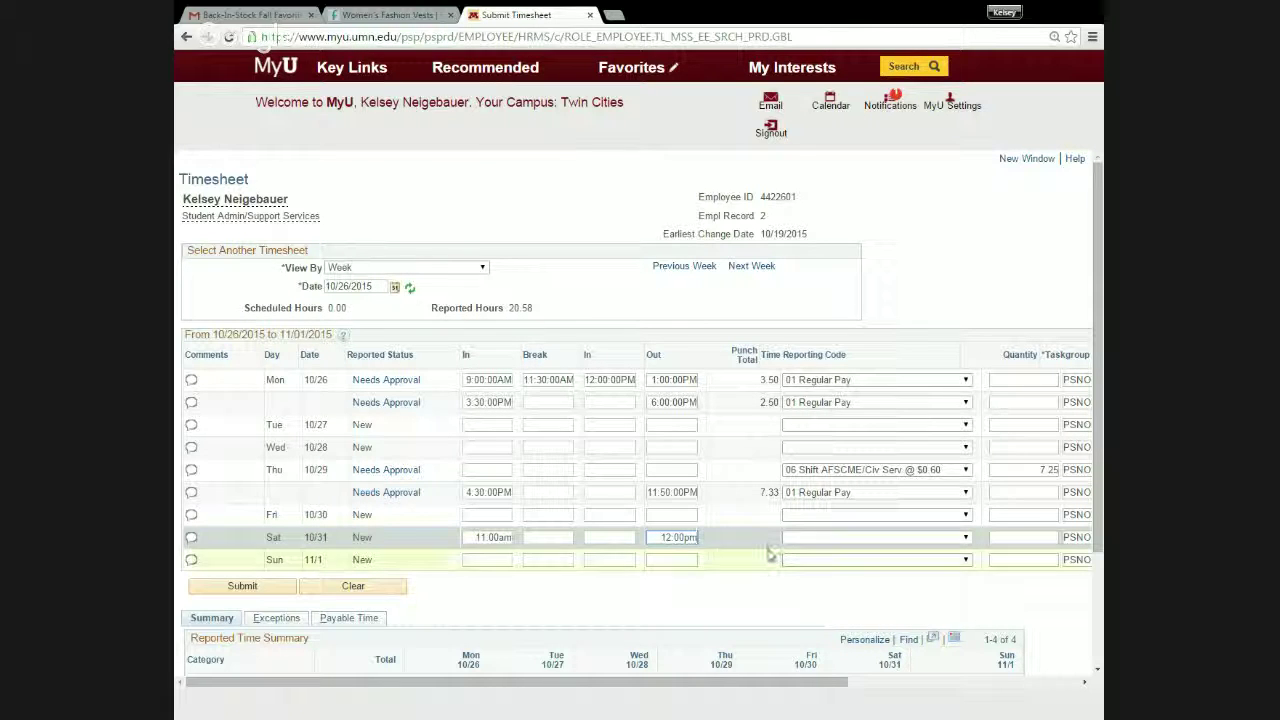
click(840, 544)
click(838, 564)
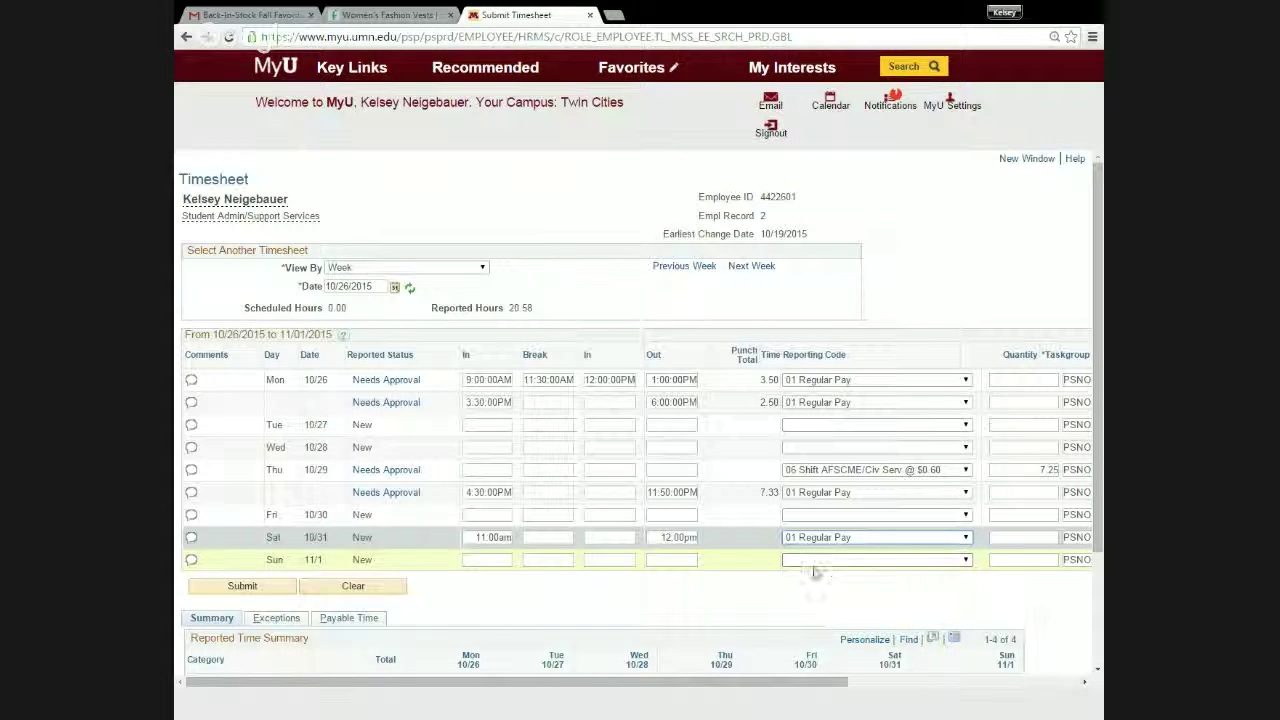
- Add the comment "Orientation" to the Saturday 10/31 entry, apply it, and close the comments
click(191, 538)
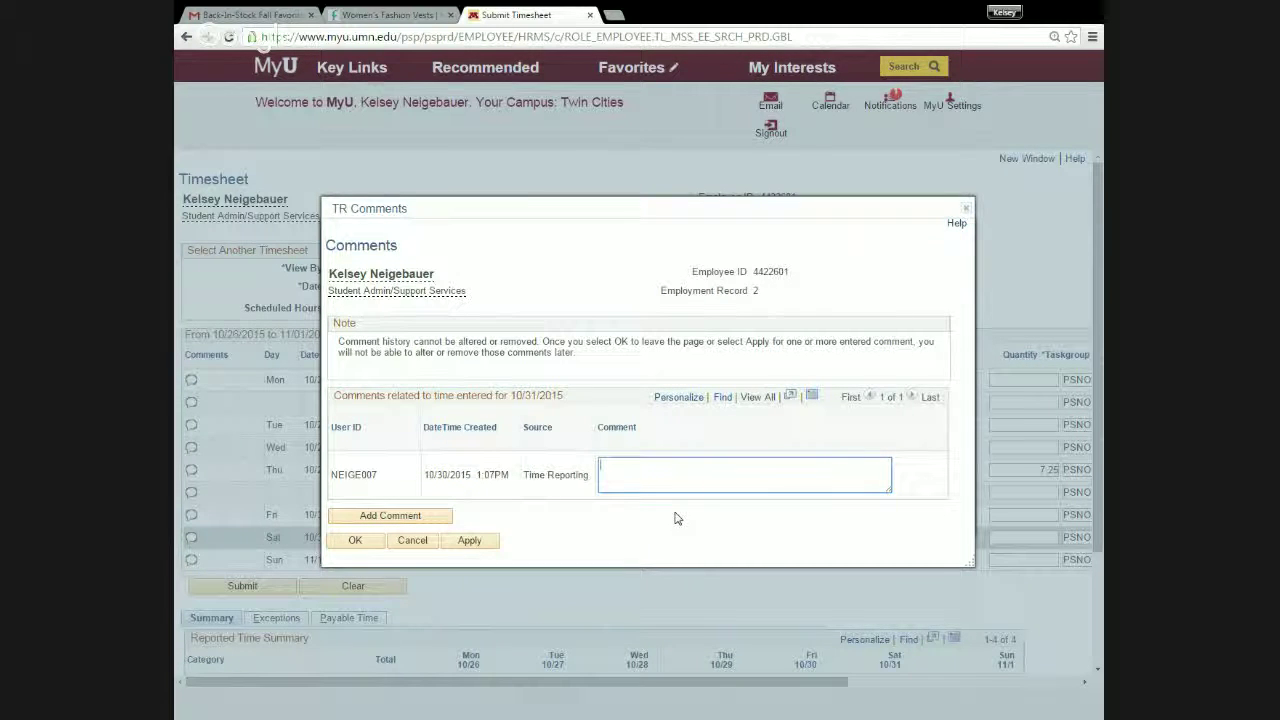
text(Orientation)
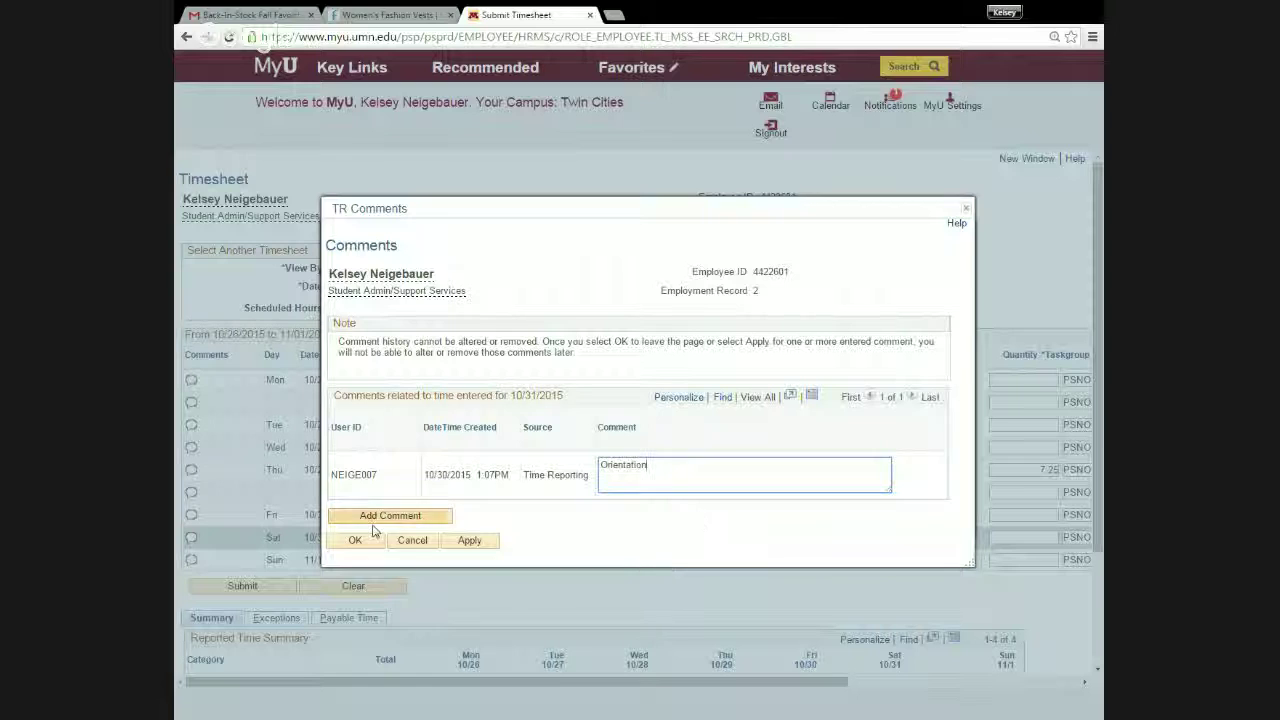
click(433, 526)
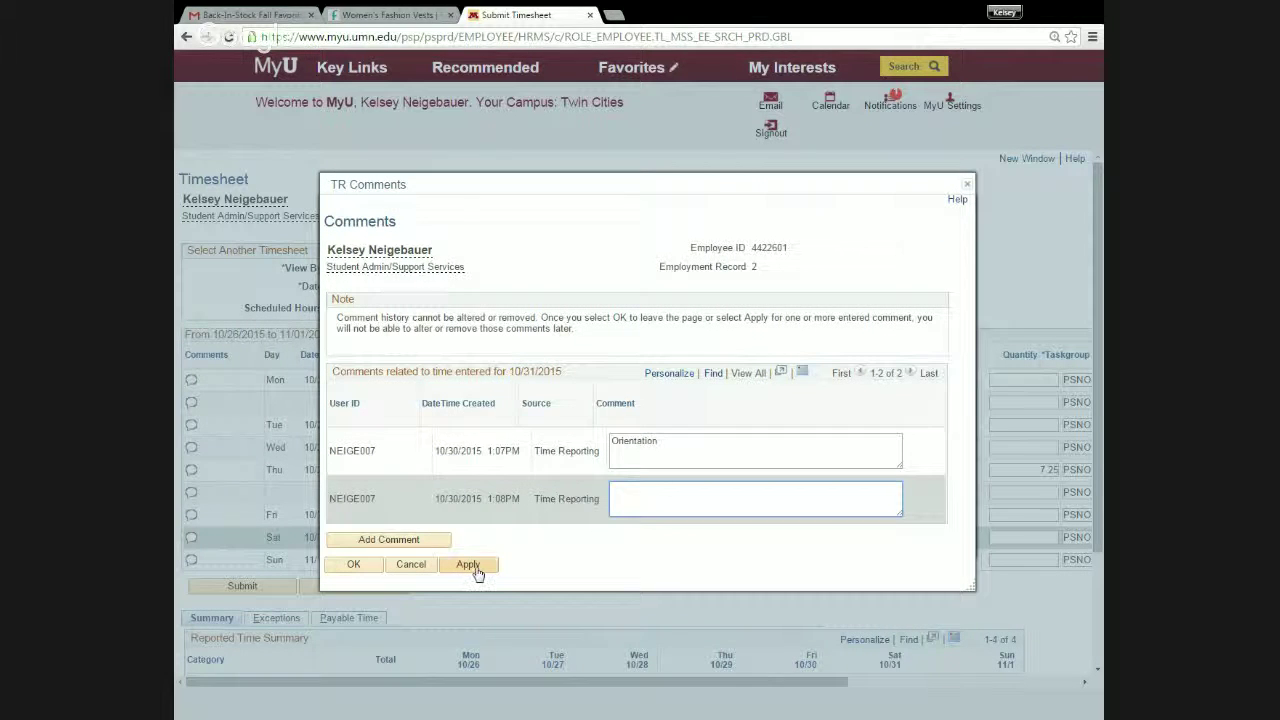
click(470, 566)
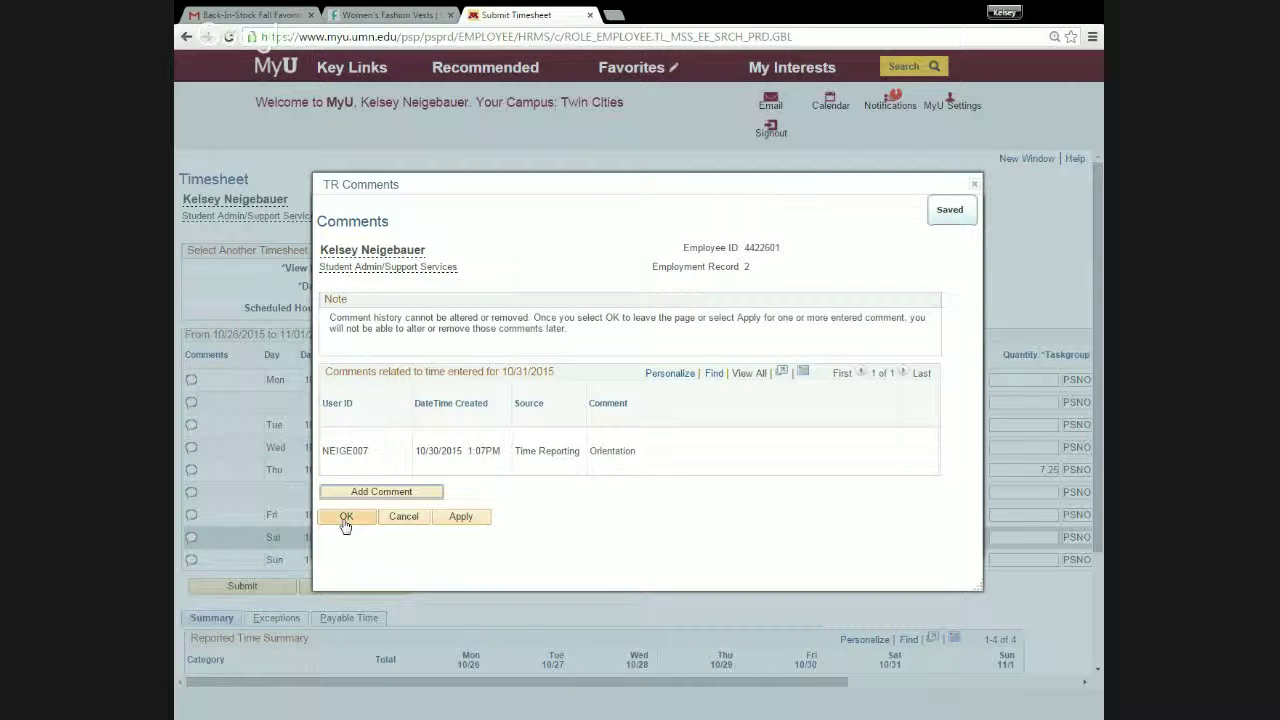
click(345, 517)
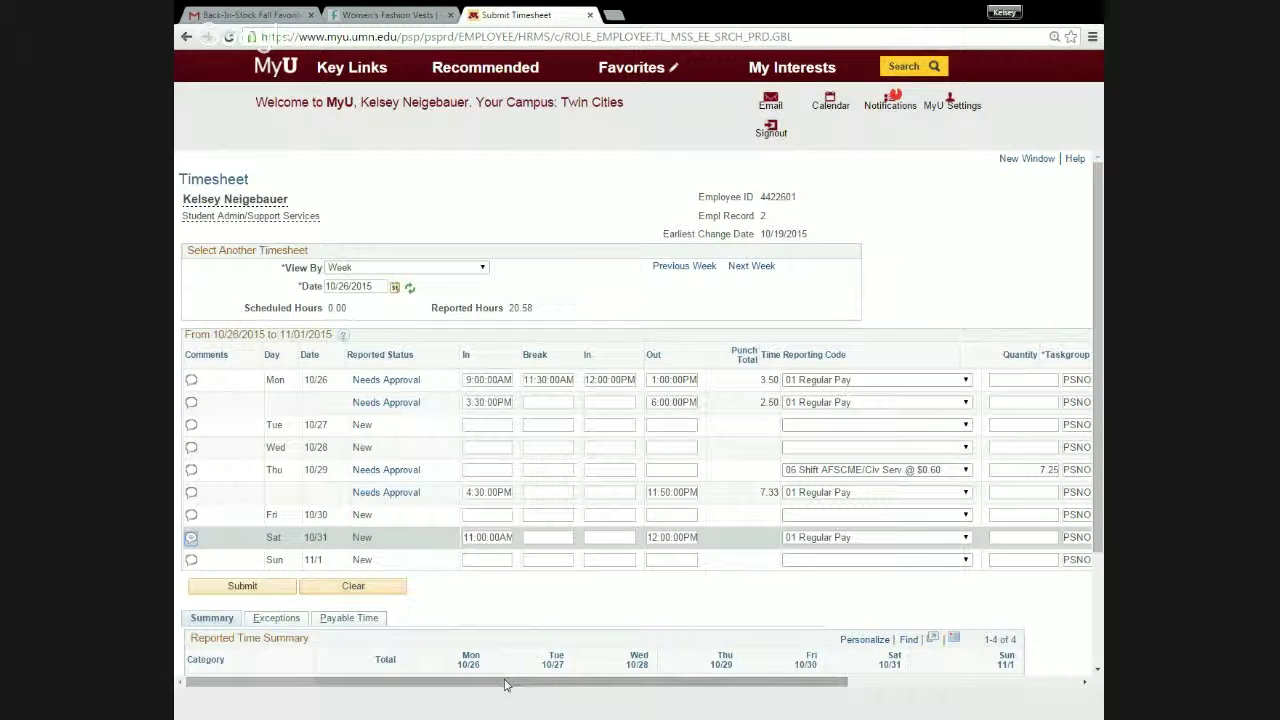
- Look up the taskgroup for the Saturday 10/31 row and change it to PA_OVRRIDE
drag(510, 684, 790, 690)
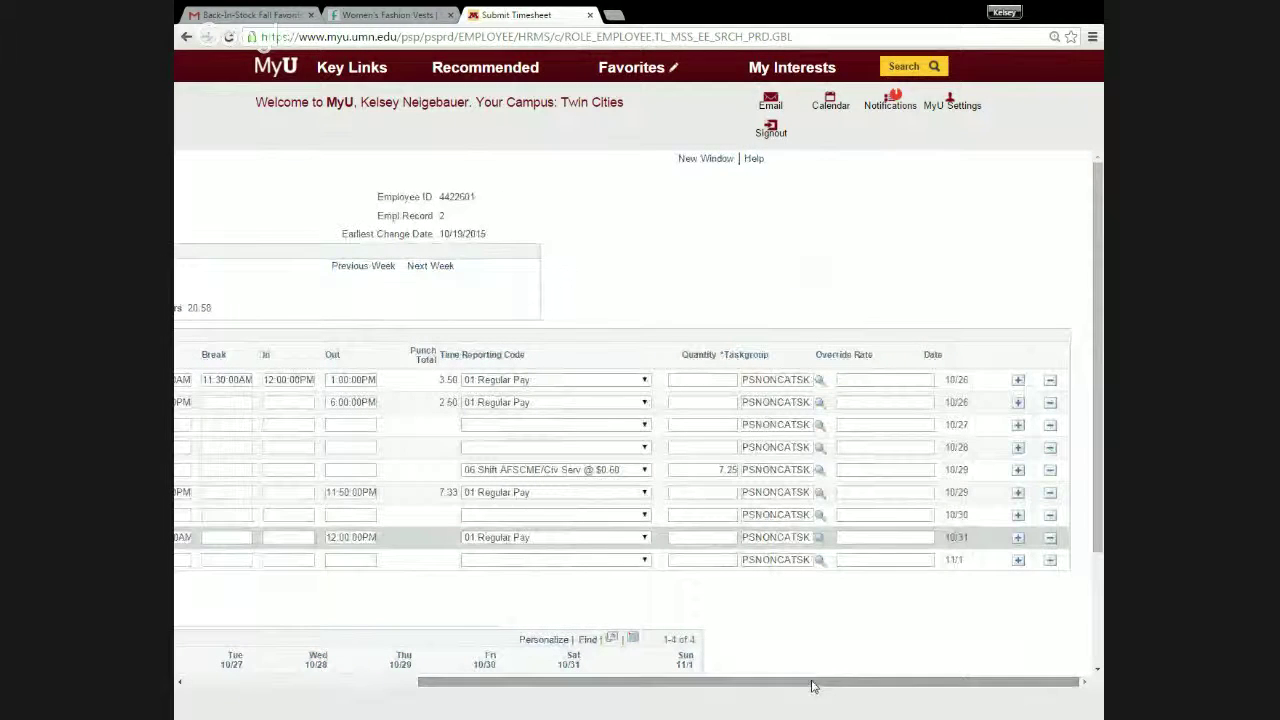
click(820, 538)
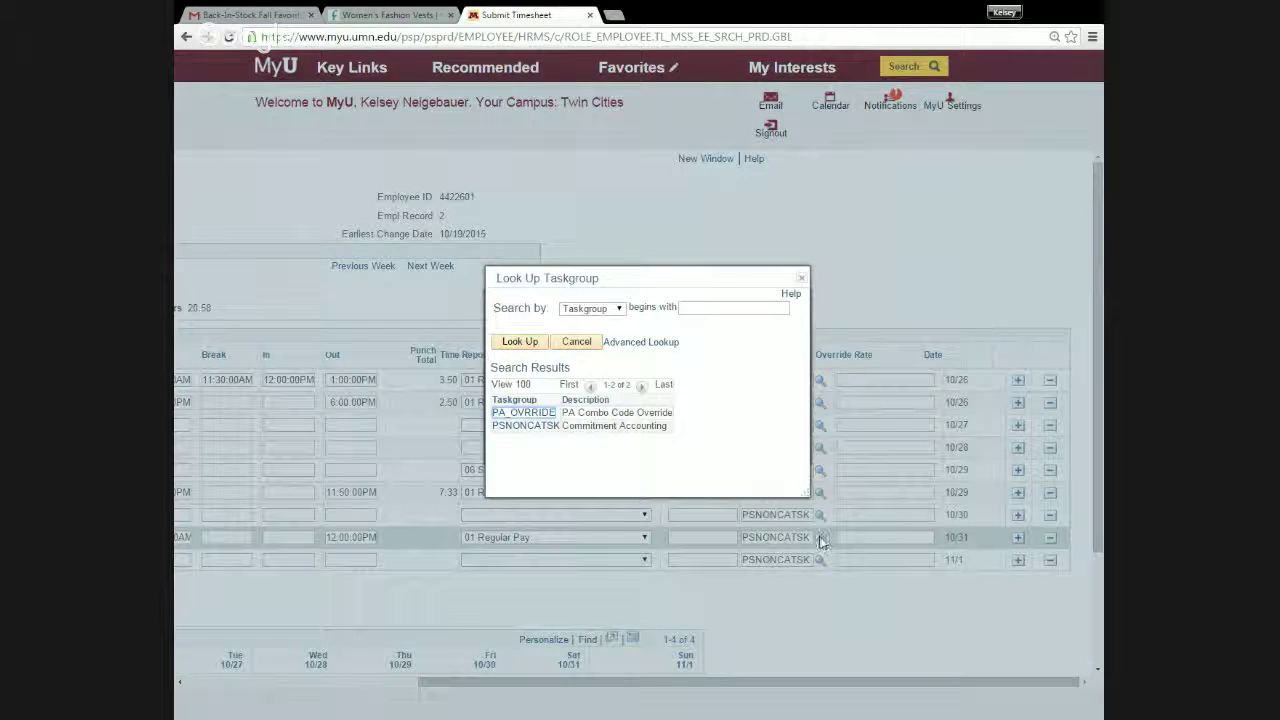
click(528, 415)
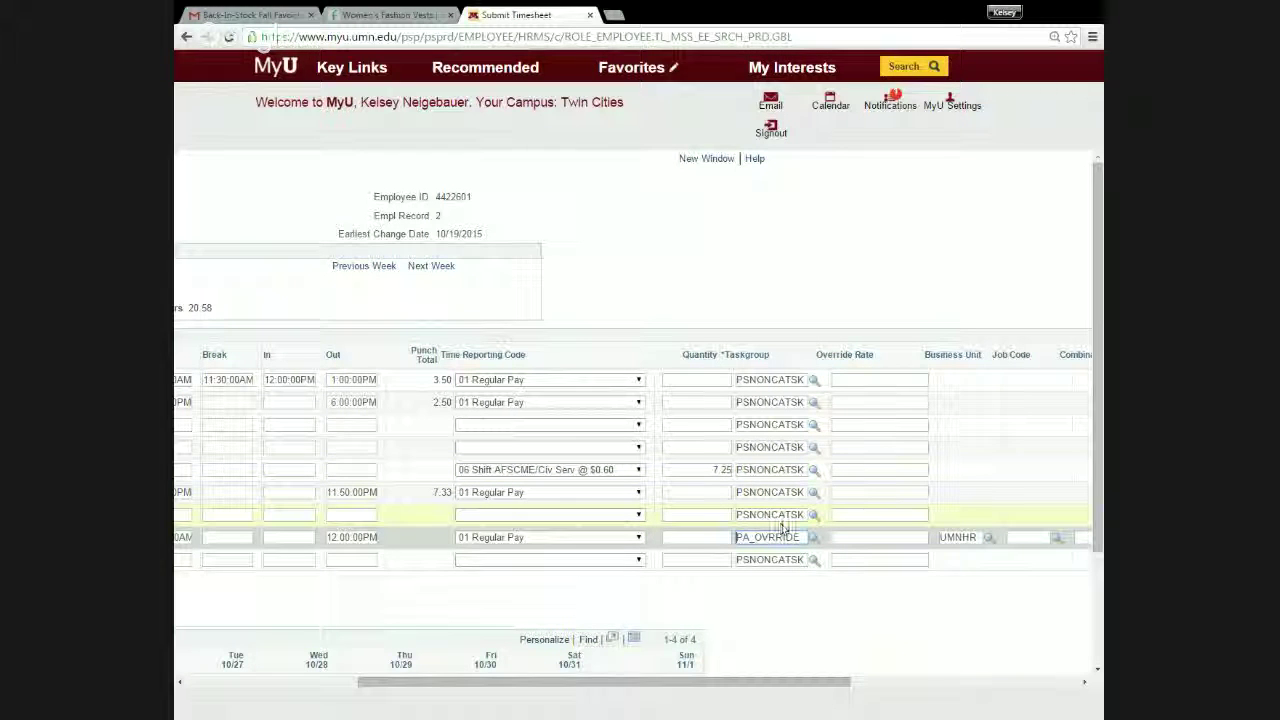
drag(724, 686, 1002, 690)
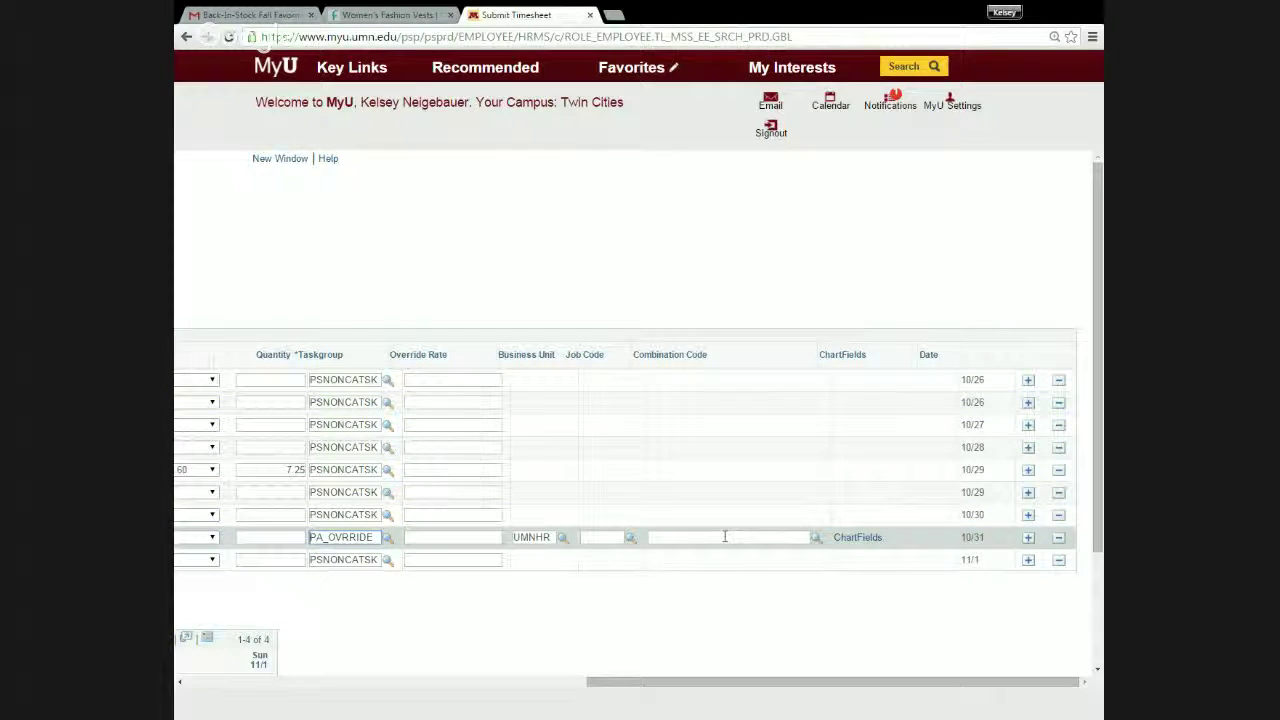
click(816, 540)
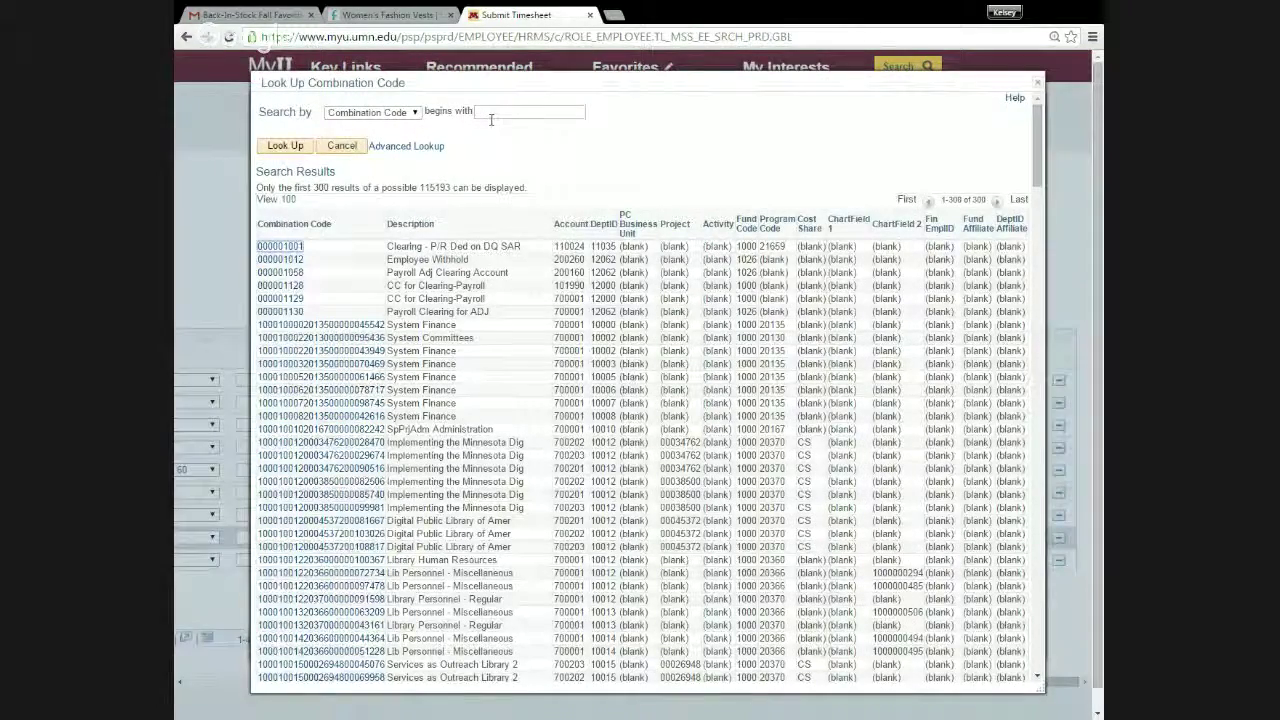
click(491, 119)
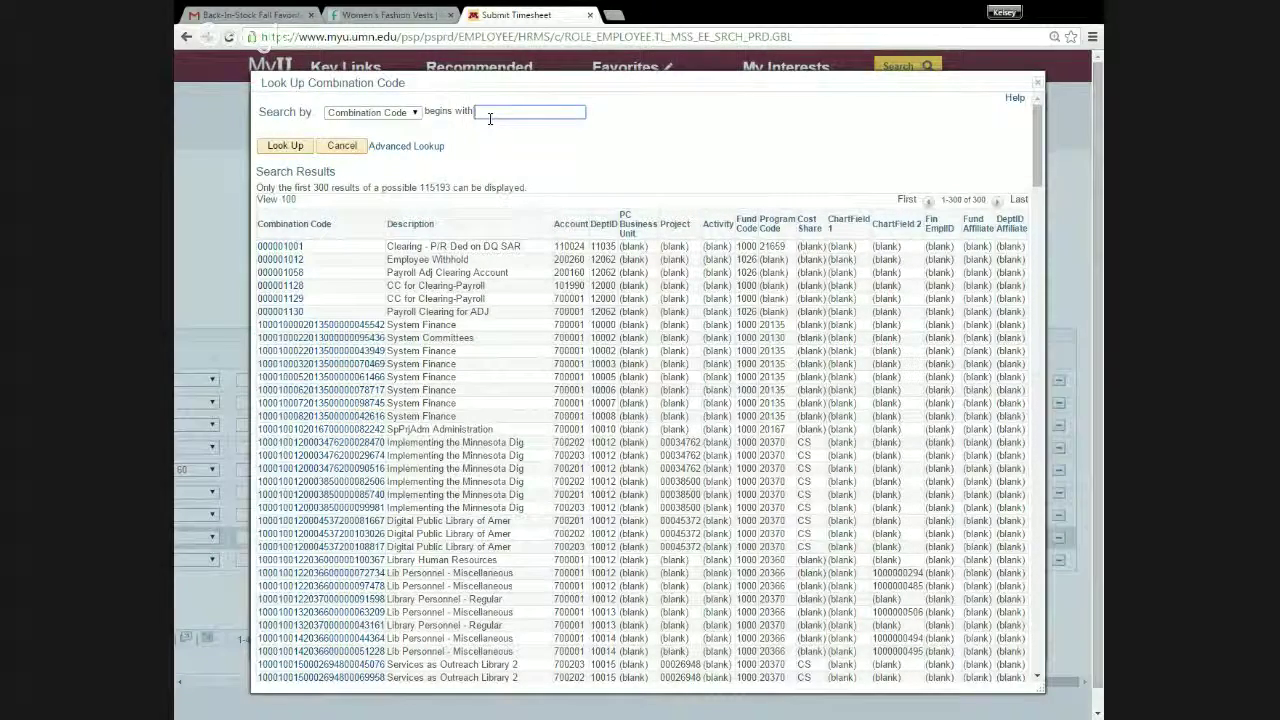
text(1100)
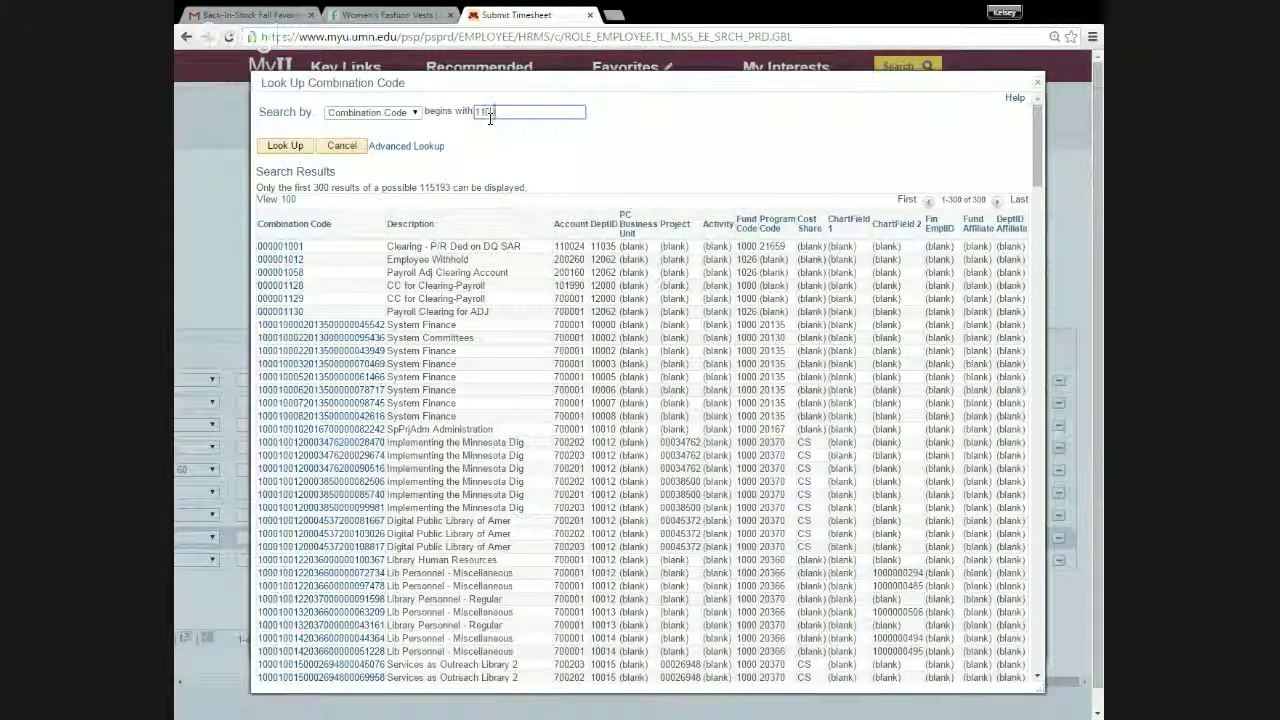
text(101182)
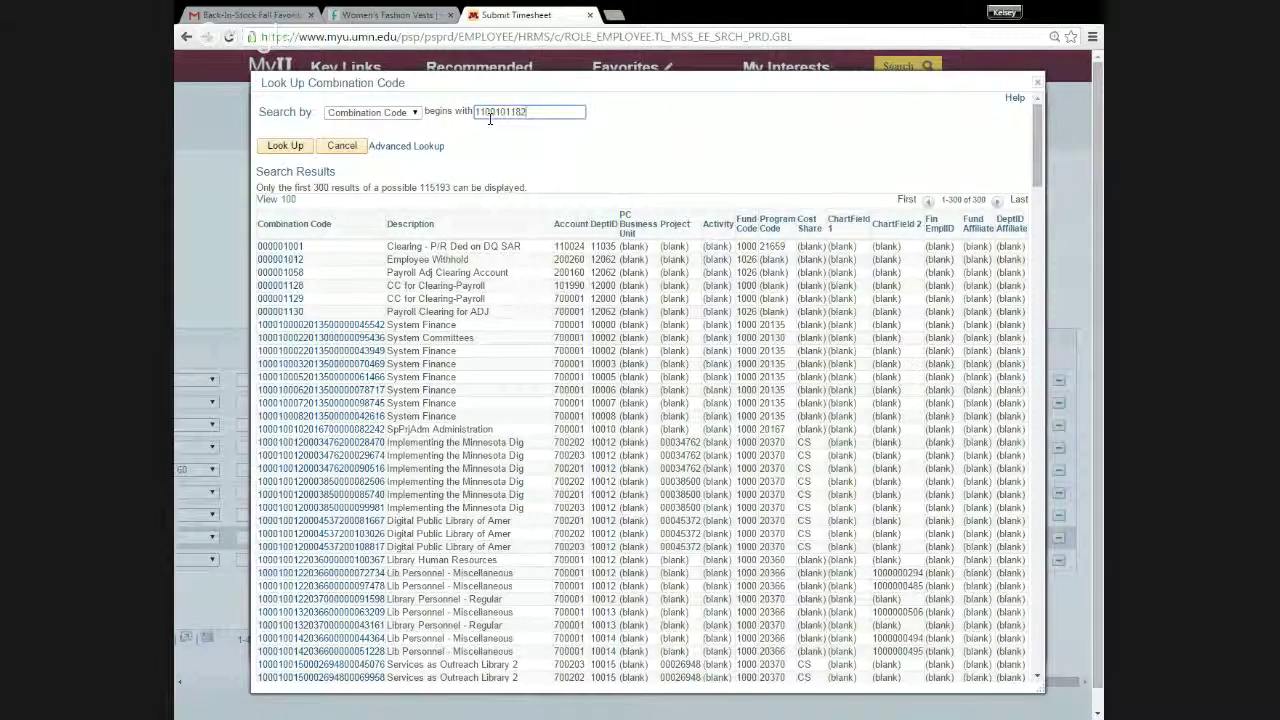
text(1327)
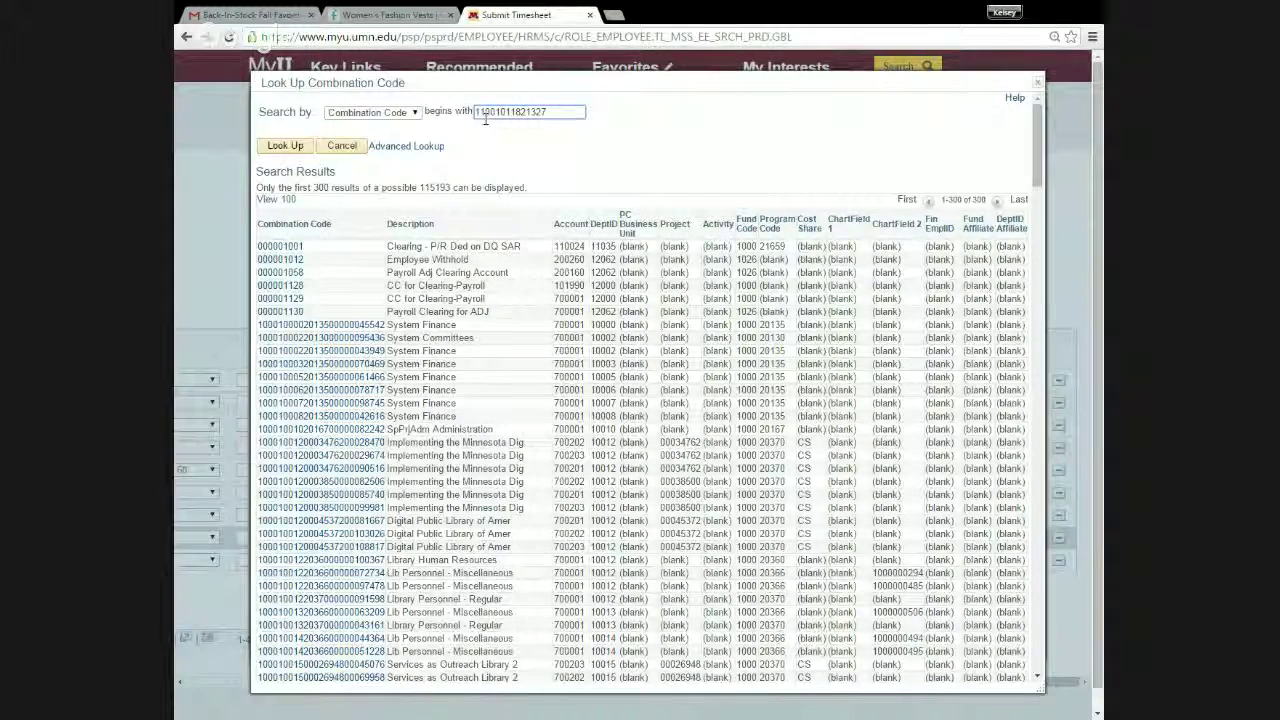
click(278, 147)
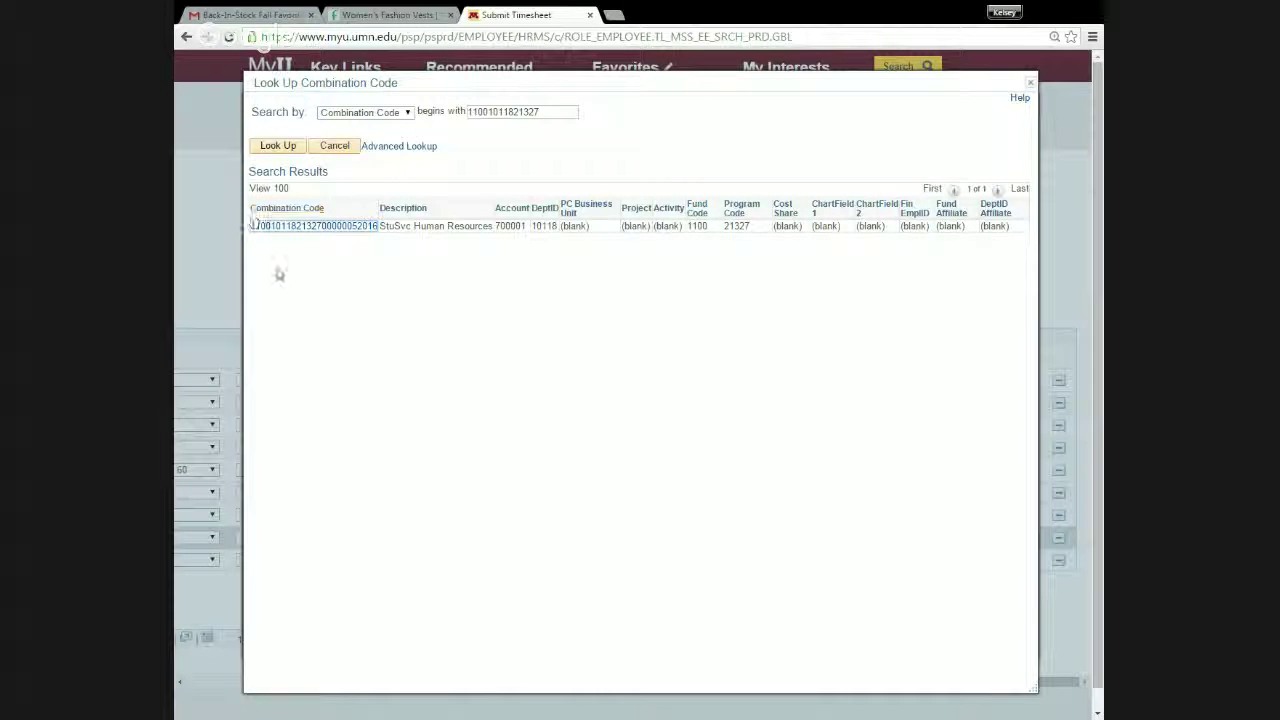
click(349, 227)
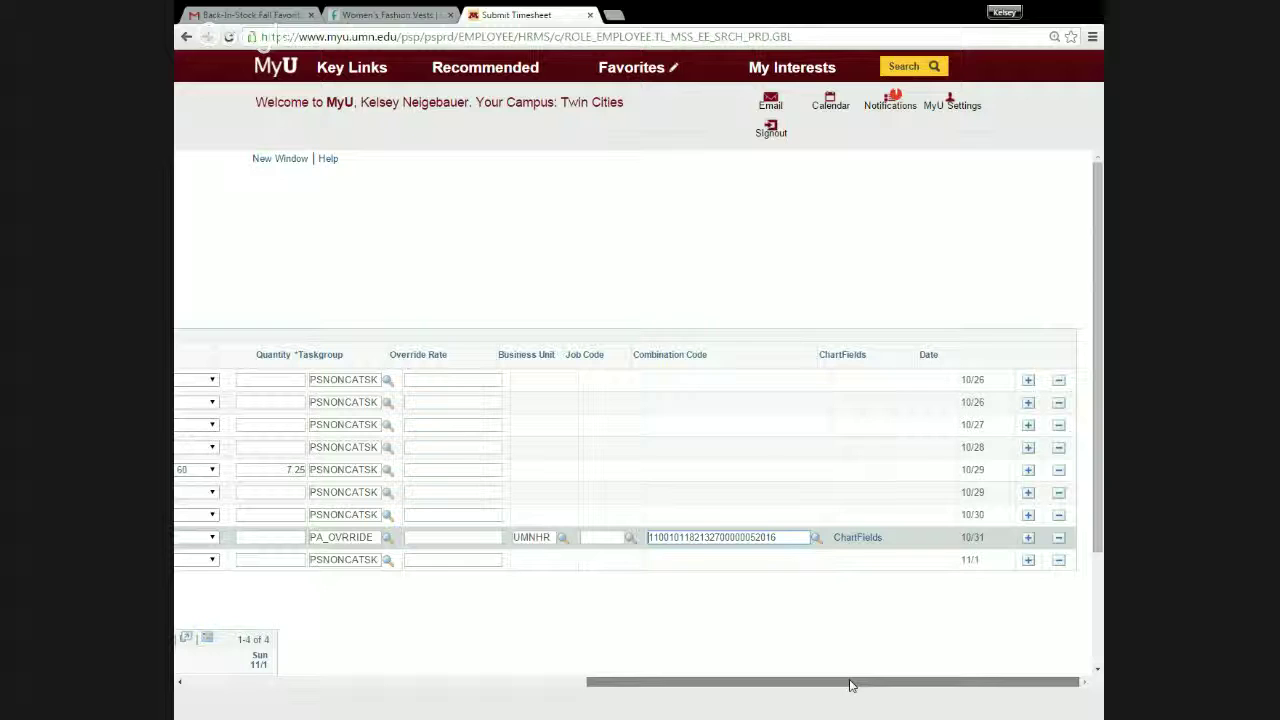
- Submit the timesheet with the Saturday override entry, accept the certification, and return to the timesheet's reported time summary
drag(851, 685, 405, 680)
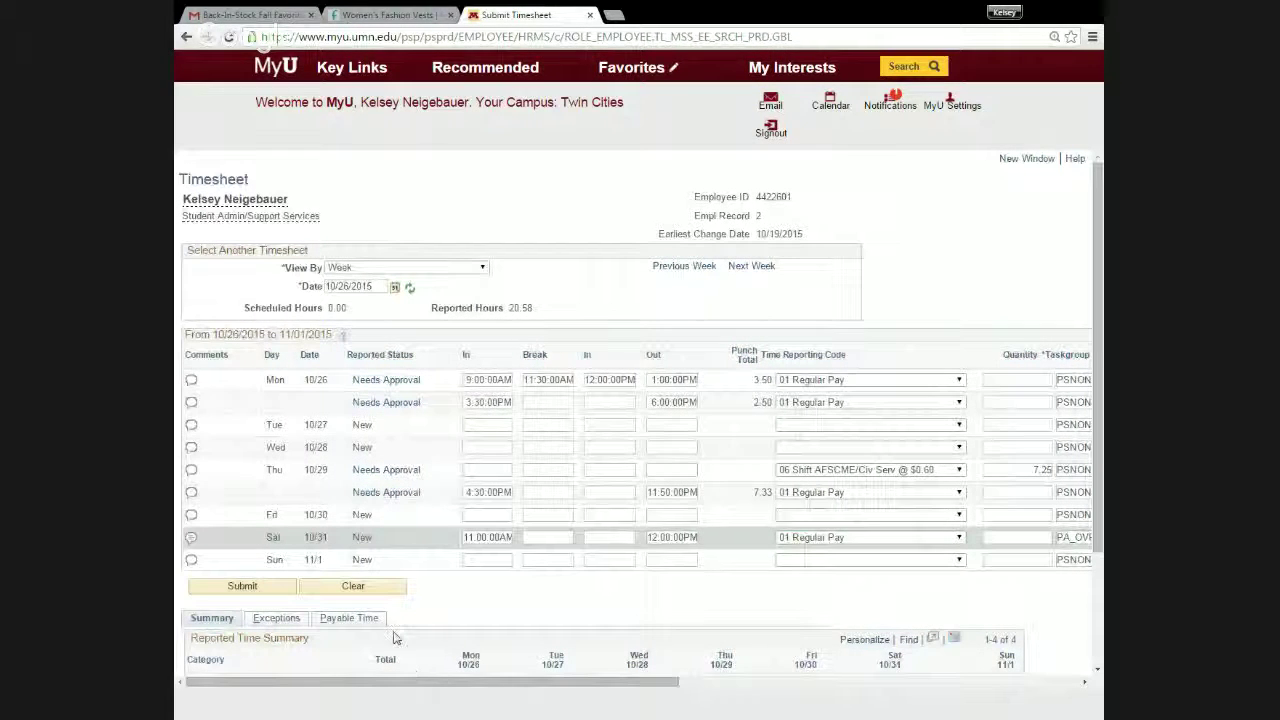
click(247, 590)
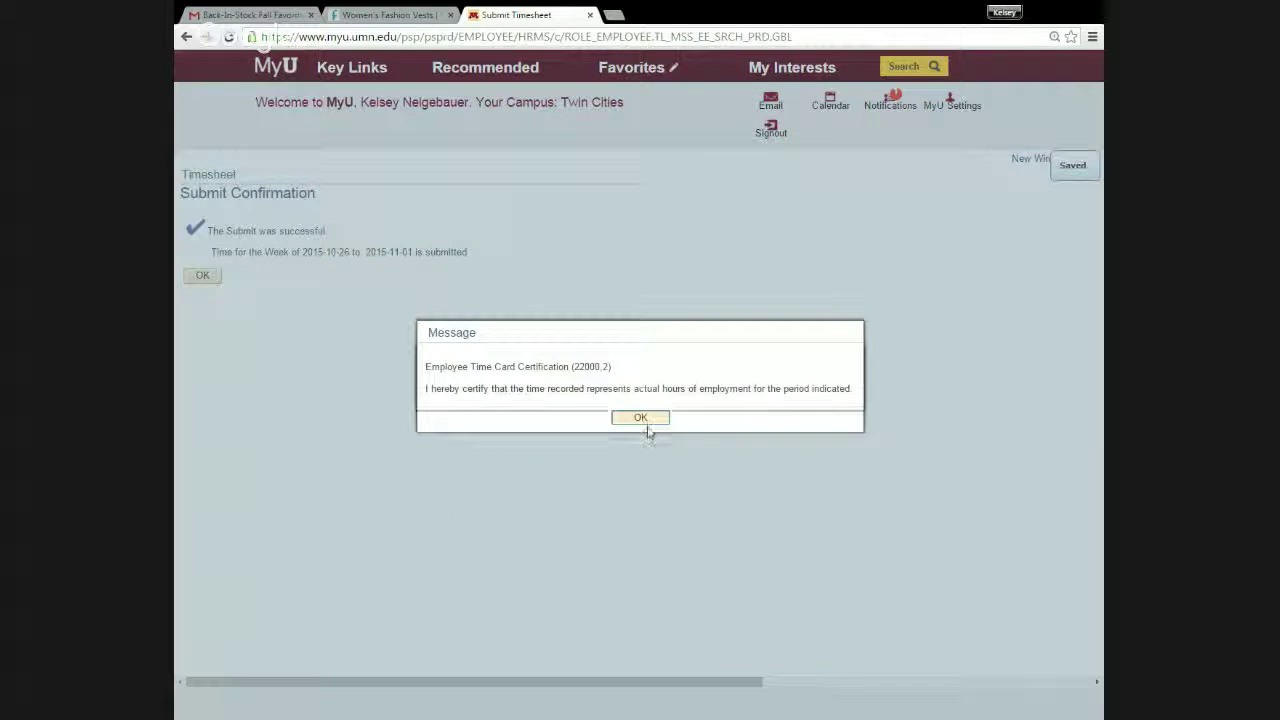
click(640, 418)
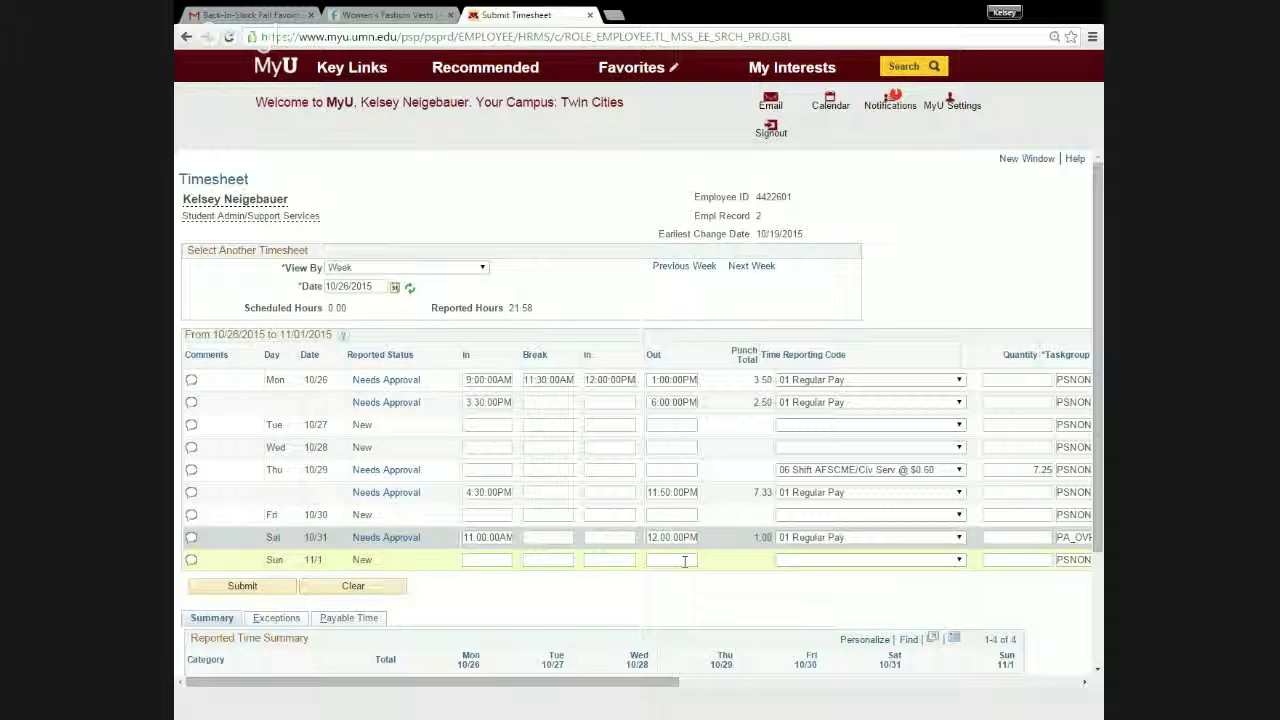
scroll(643, 582, down, 3)
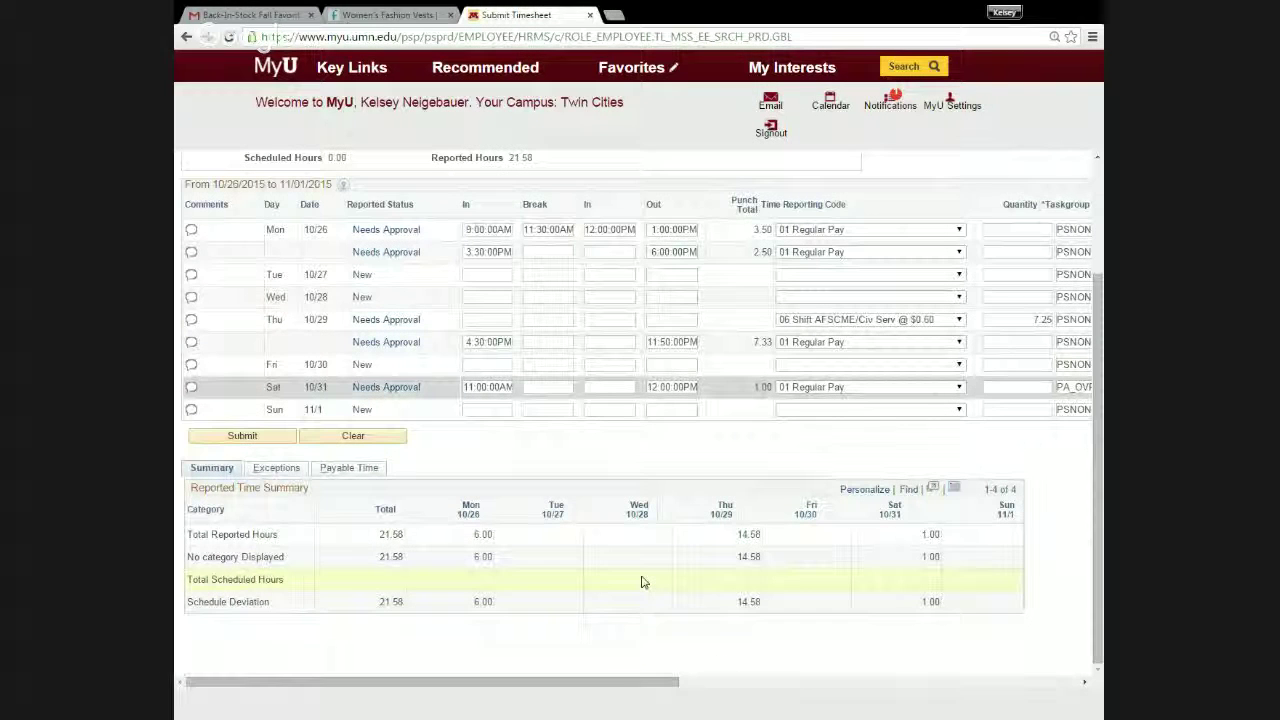